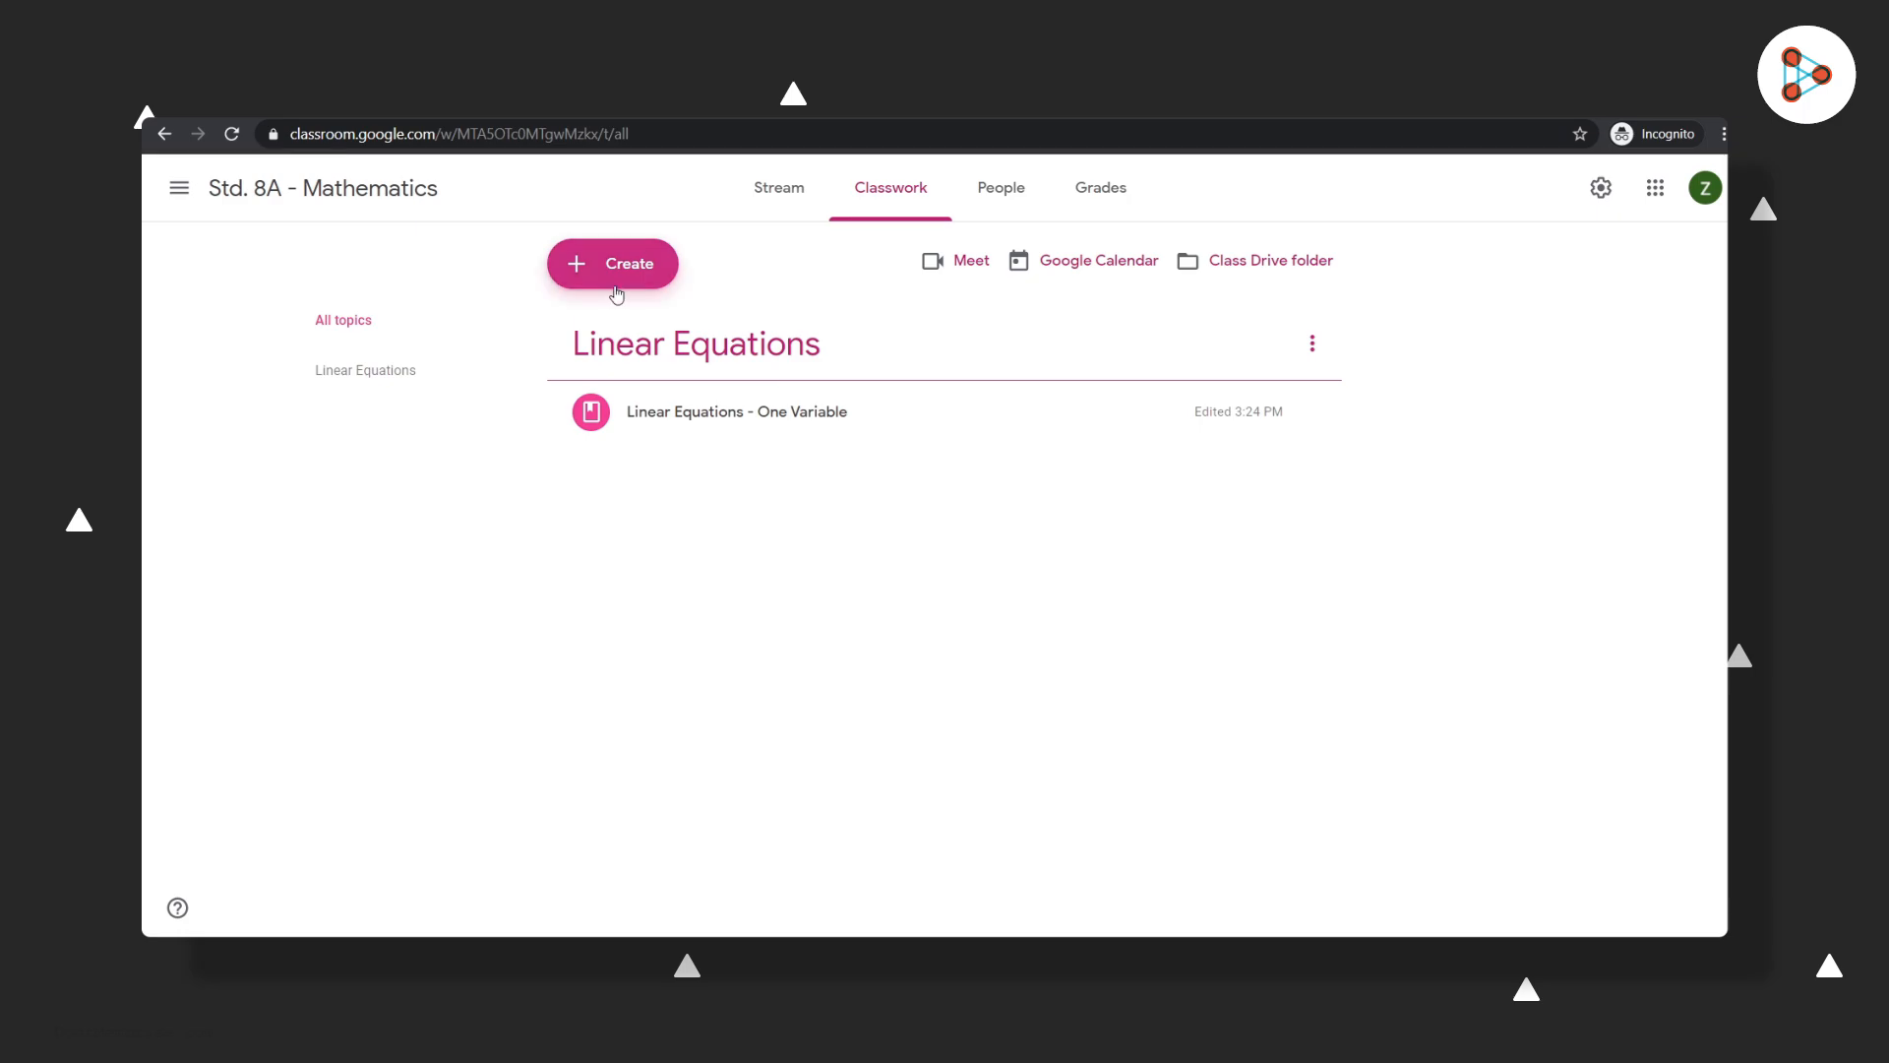
Create an assignment titled "What does the word 'Linear' mean?" with the instructions "Explain using text and images.".
left_click(617, 268)
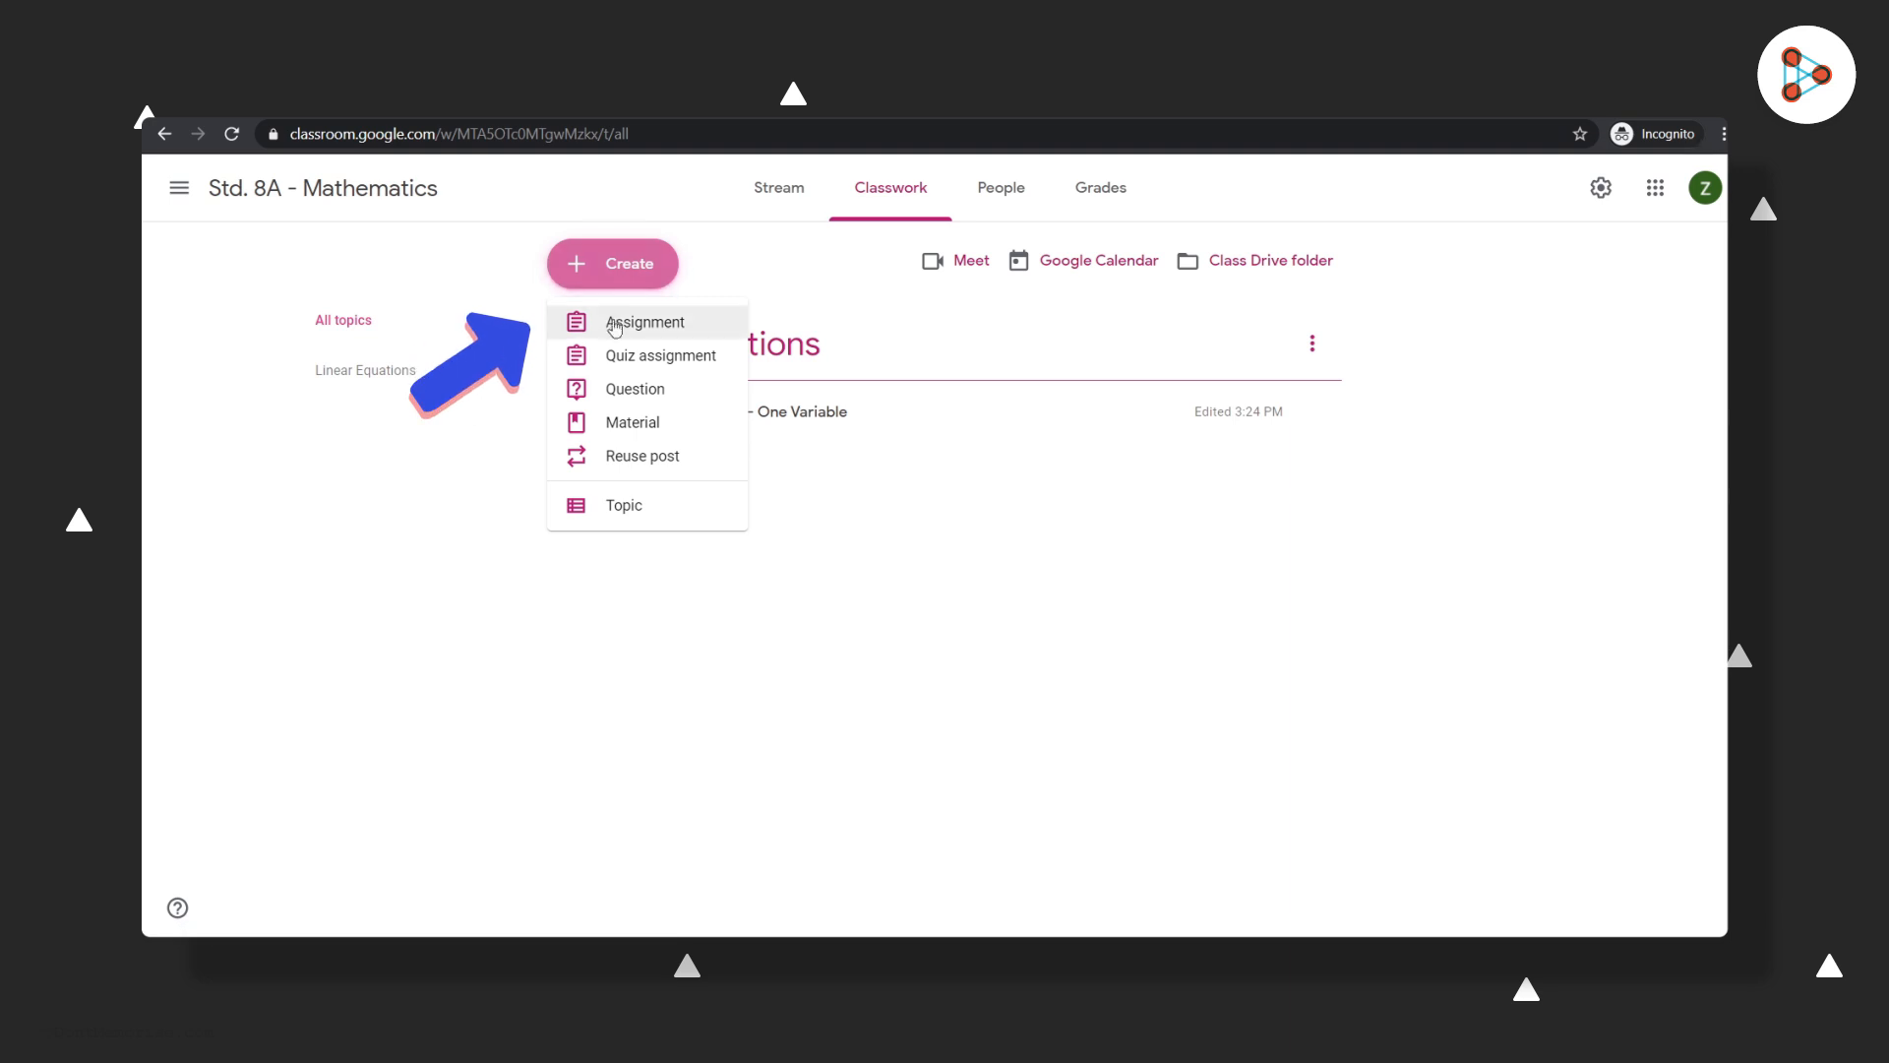
left_click(614, 325)
type("What does the word 'Linear' mean?")
left_click(325, 384)
type("Explain using text and images.")
Attach the recent "Assignment - Linear Equations" document from Google Drive and set it to make a copy for each student.
left_click(259, 496)
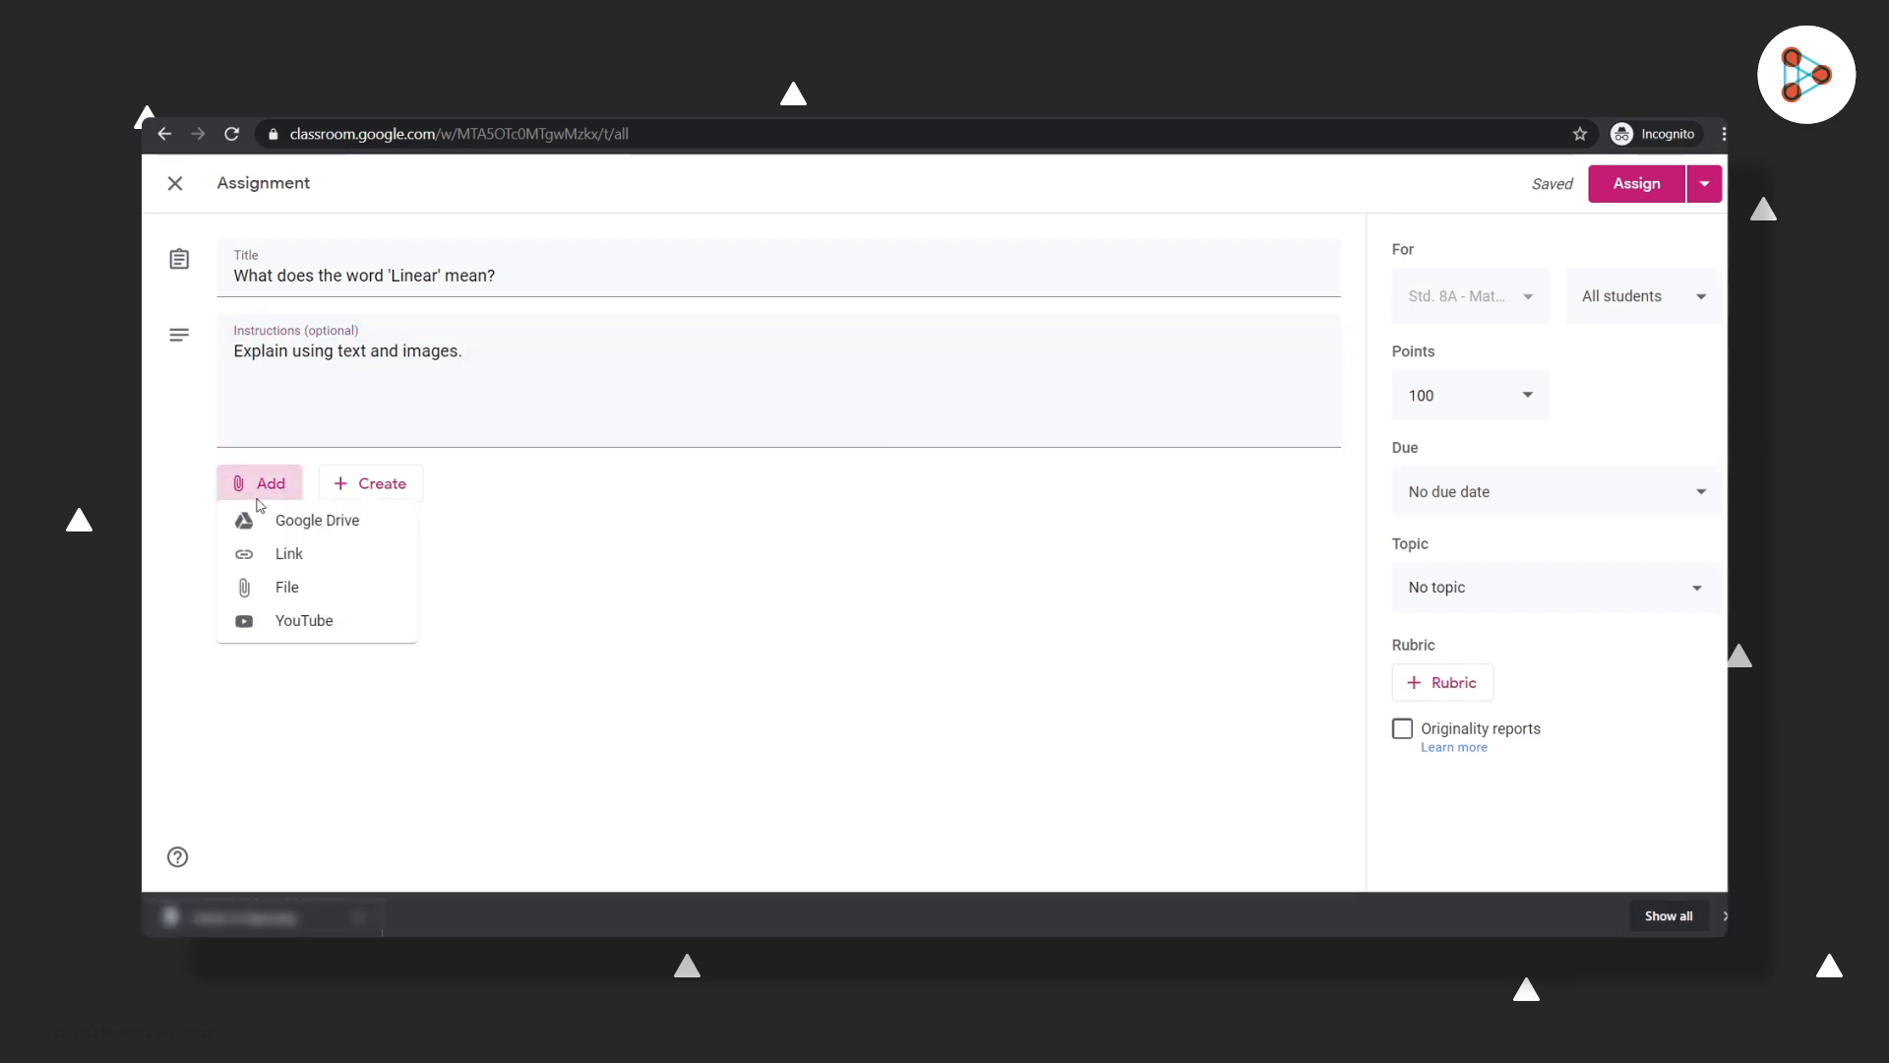
left_click(404, 537)
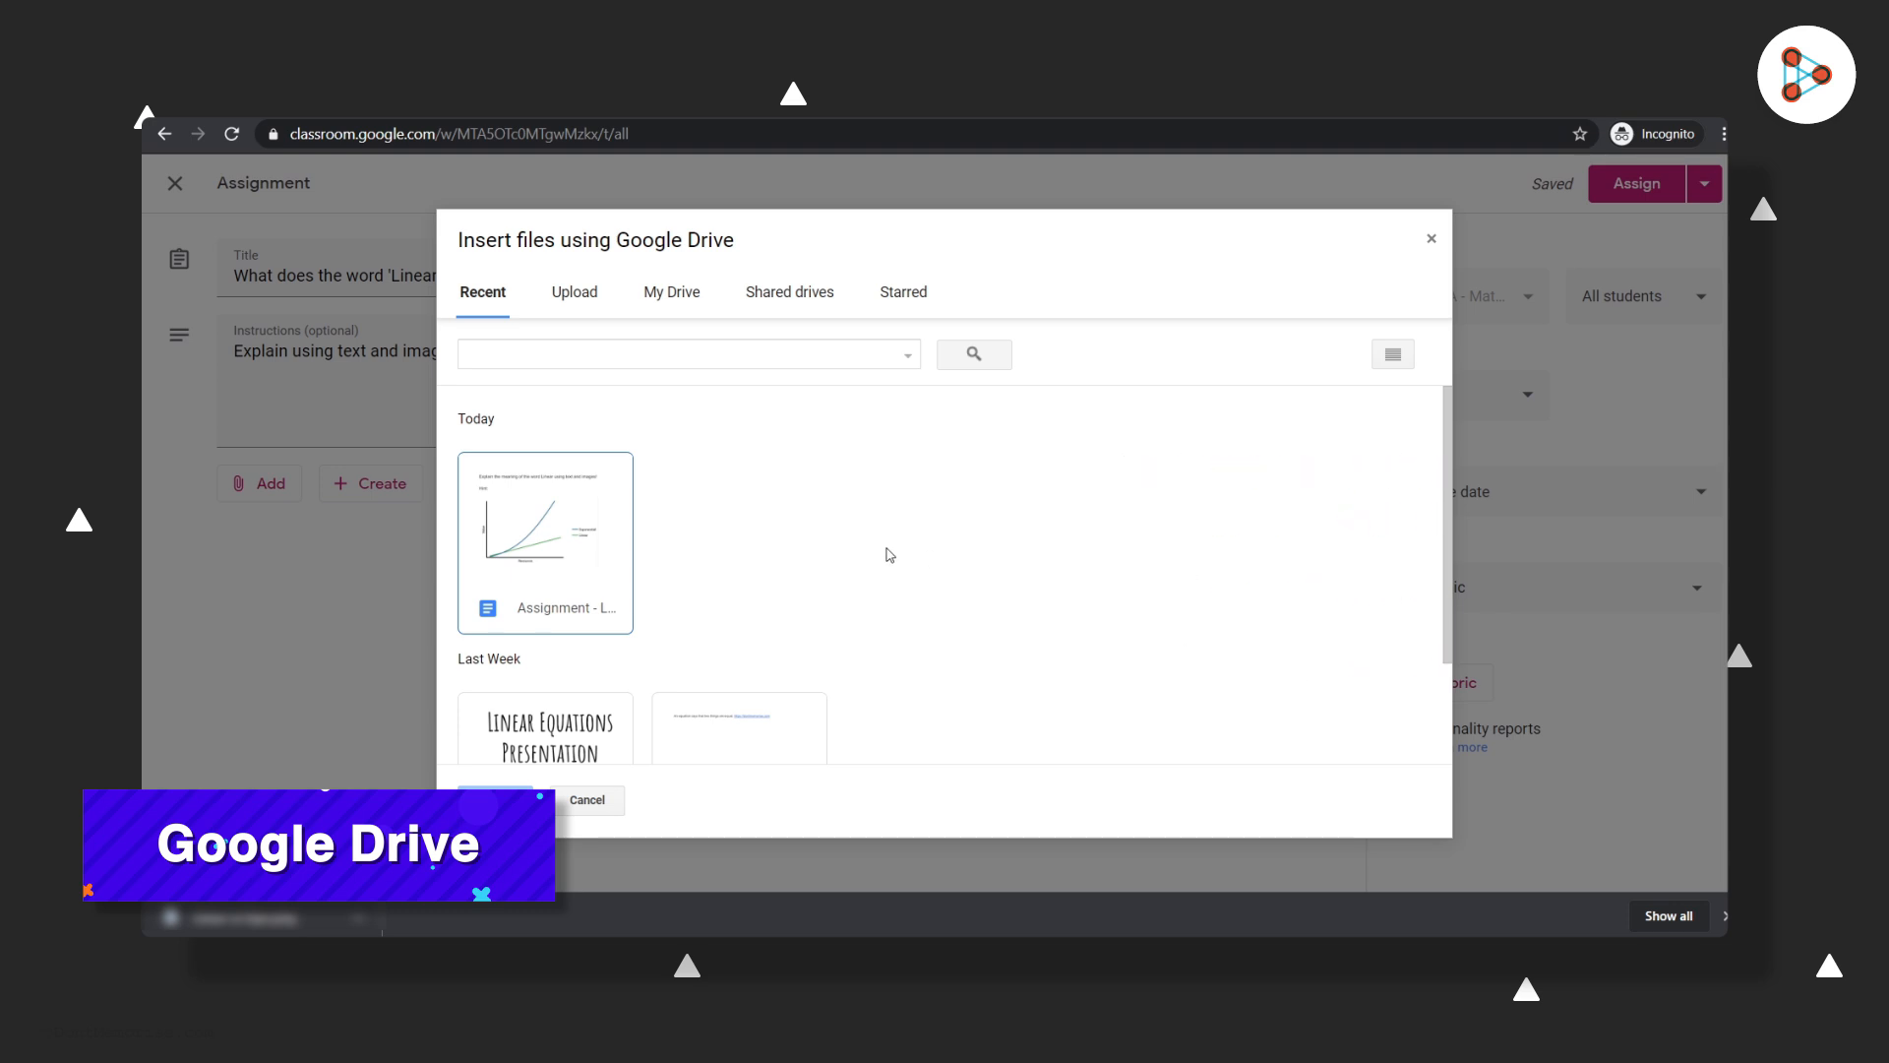
left_click(560, 550)
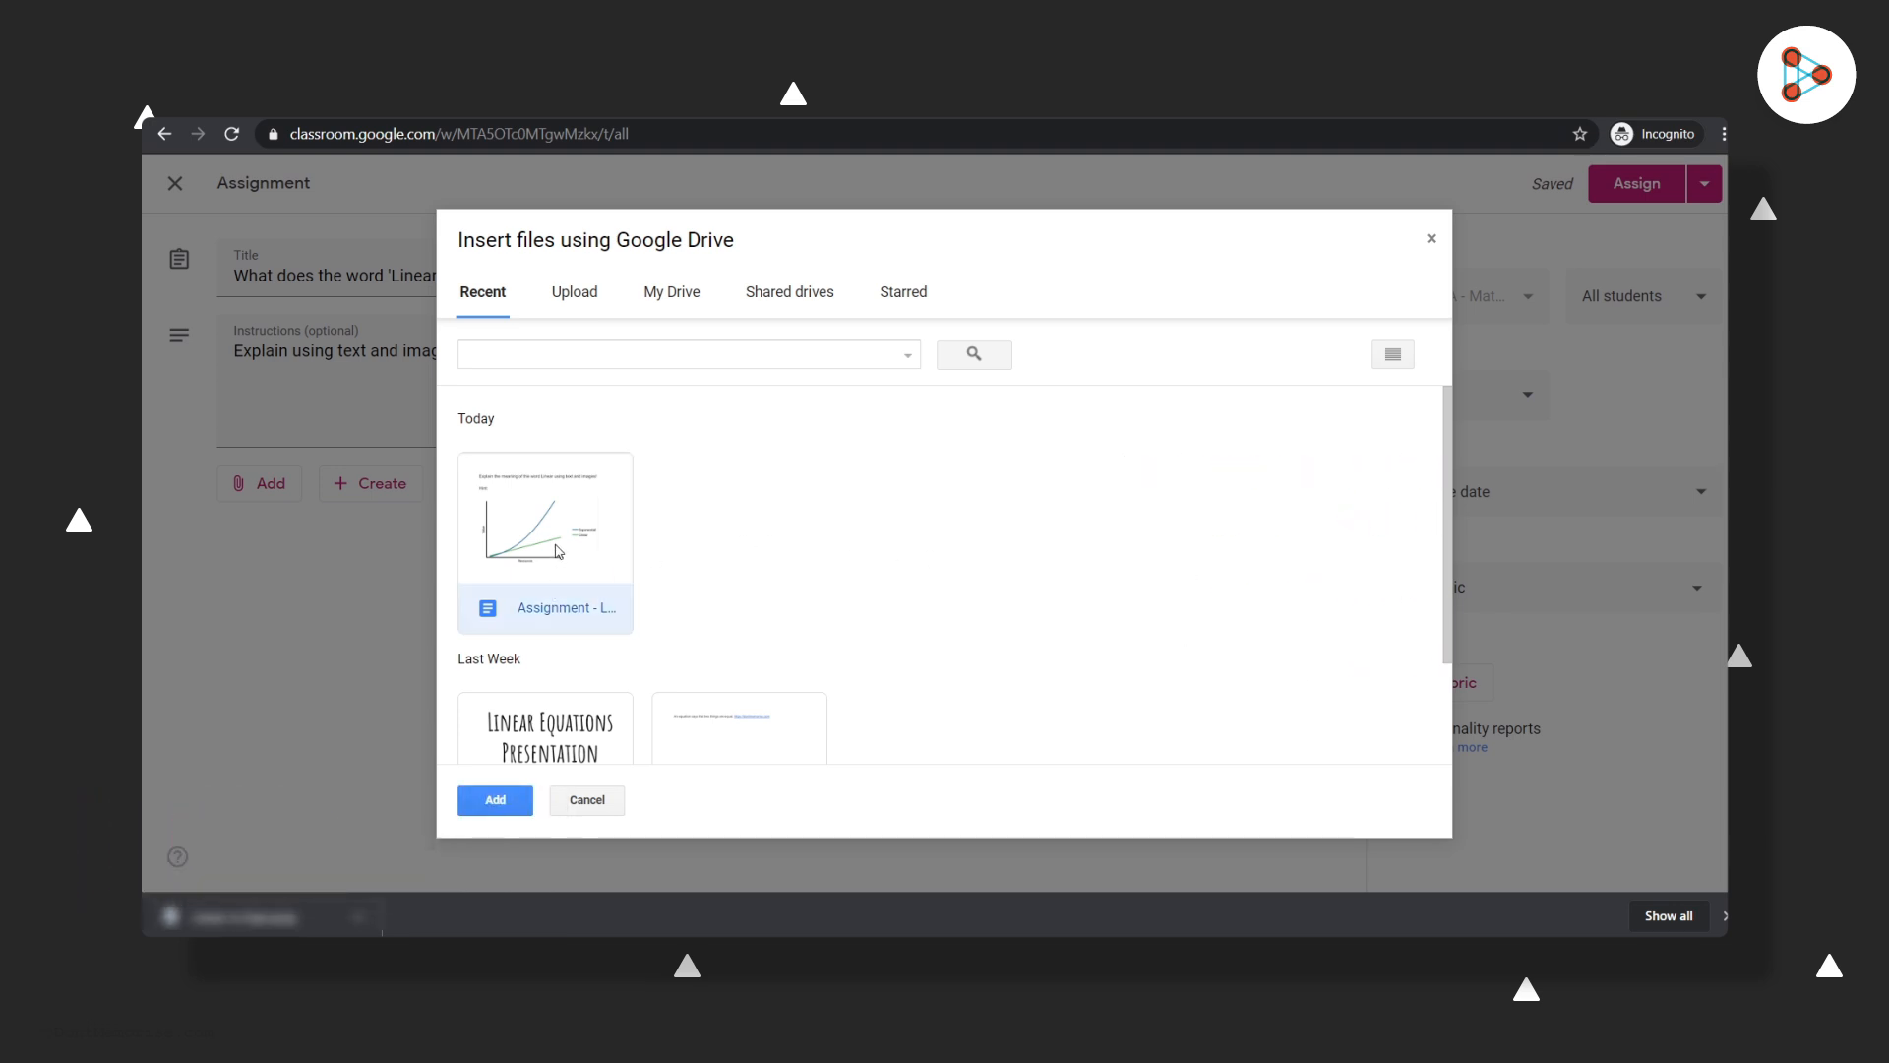
left_click(495, 800)
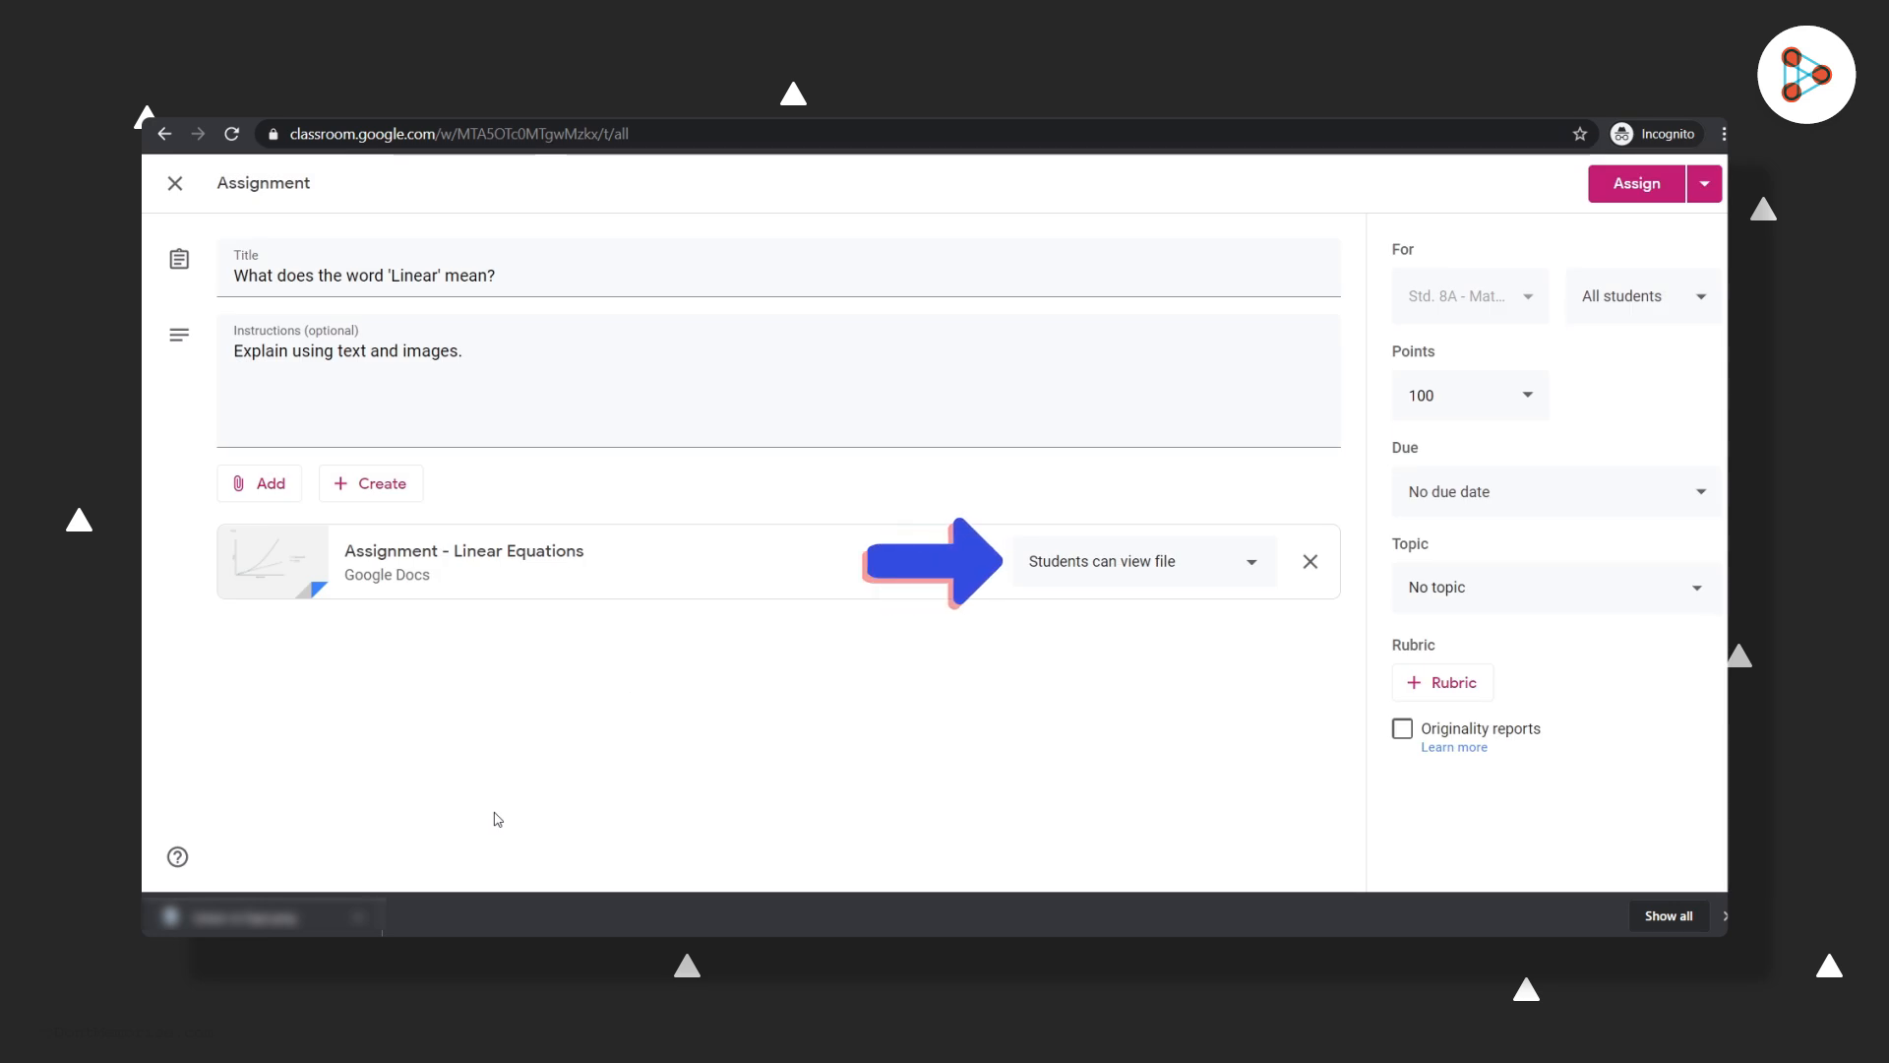
left_click(1253, 566)
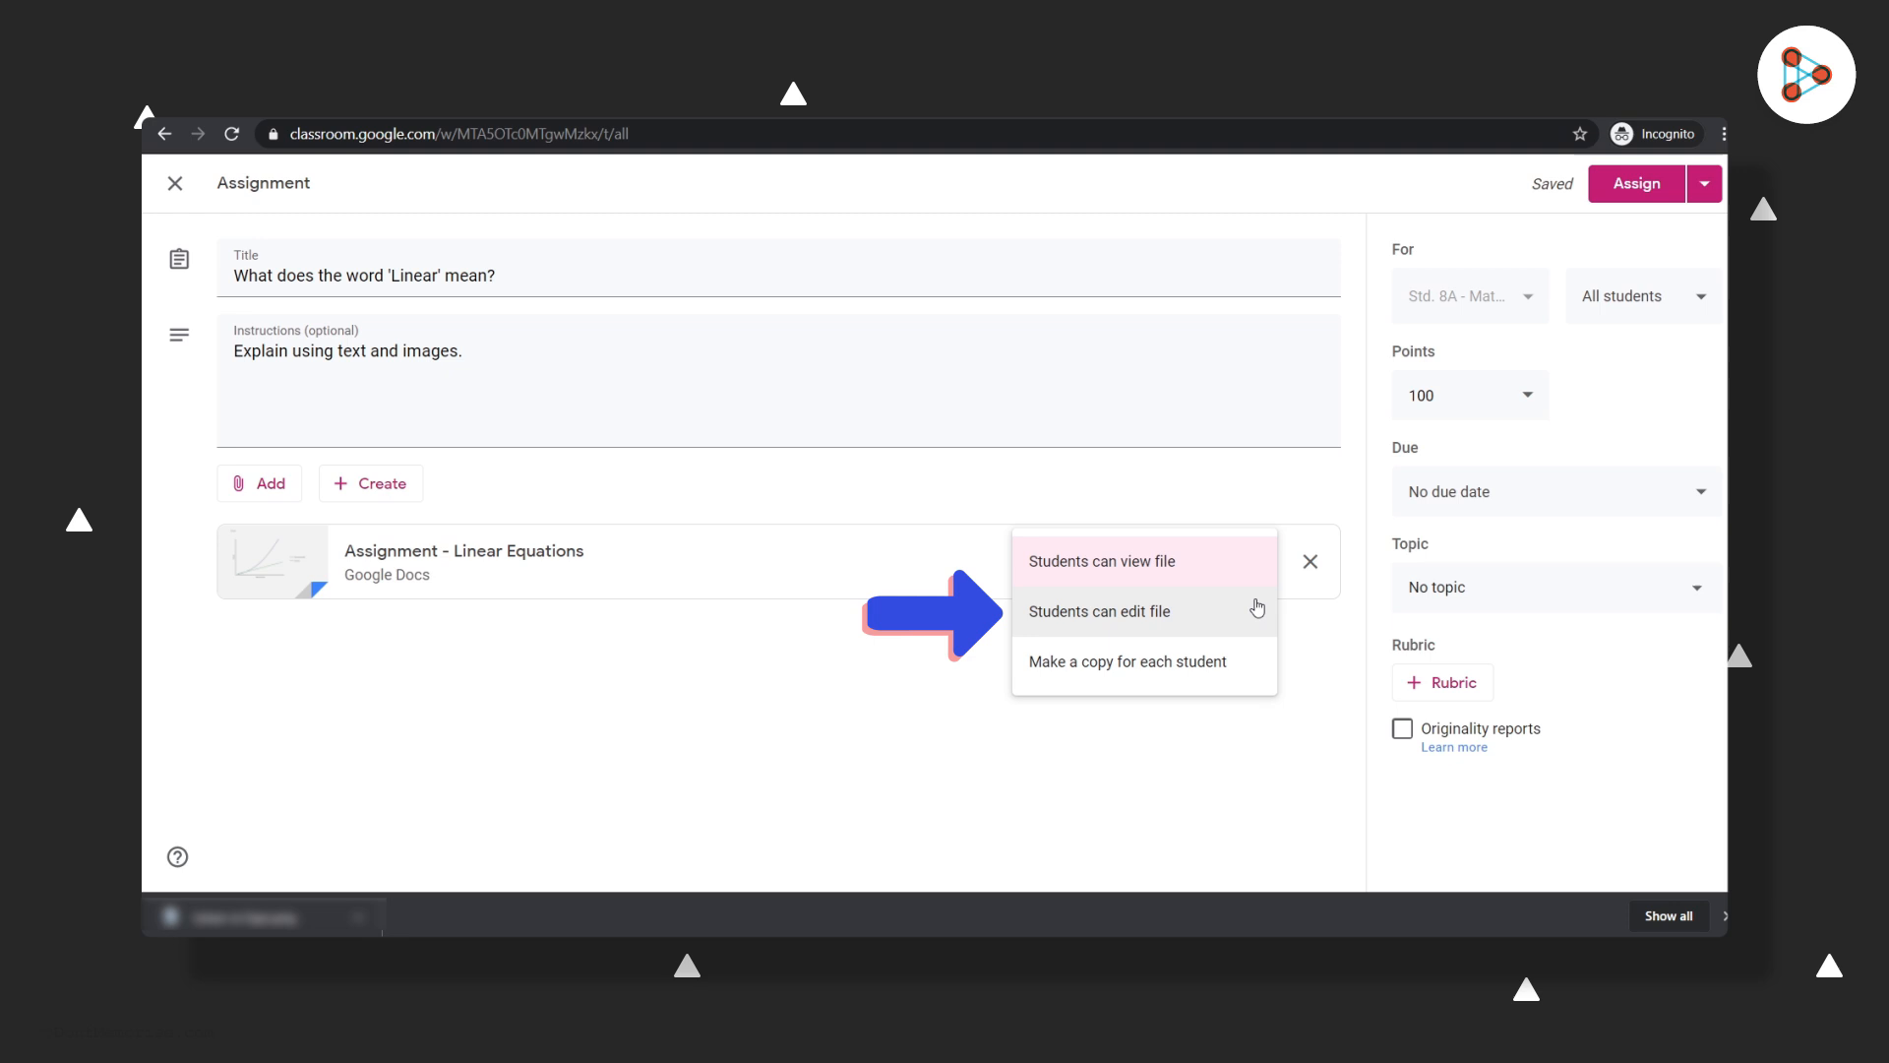
left_click(1252, 660)
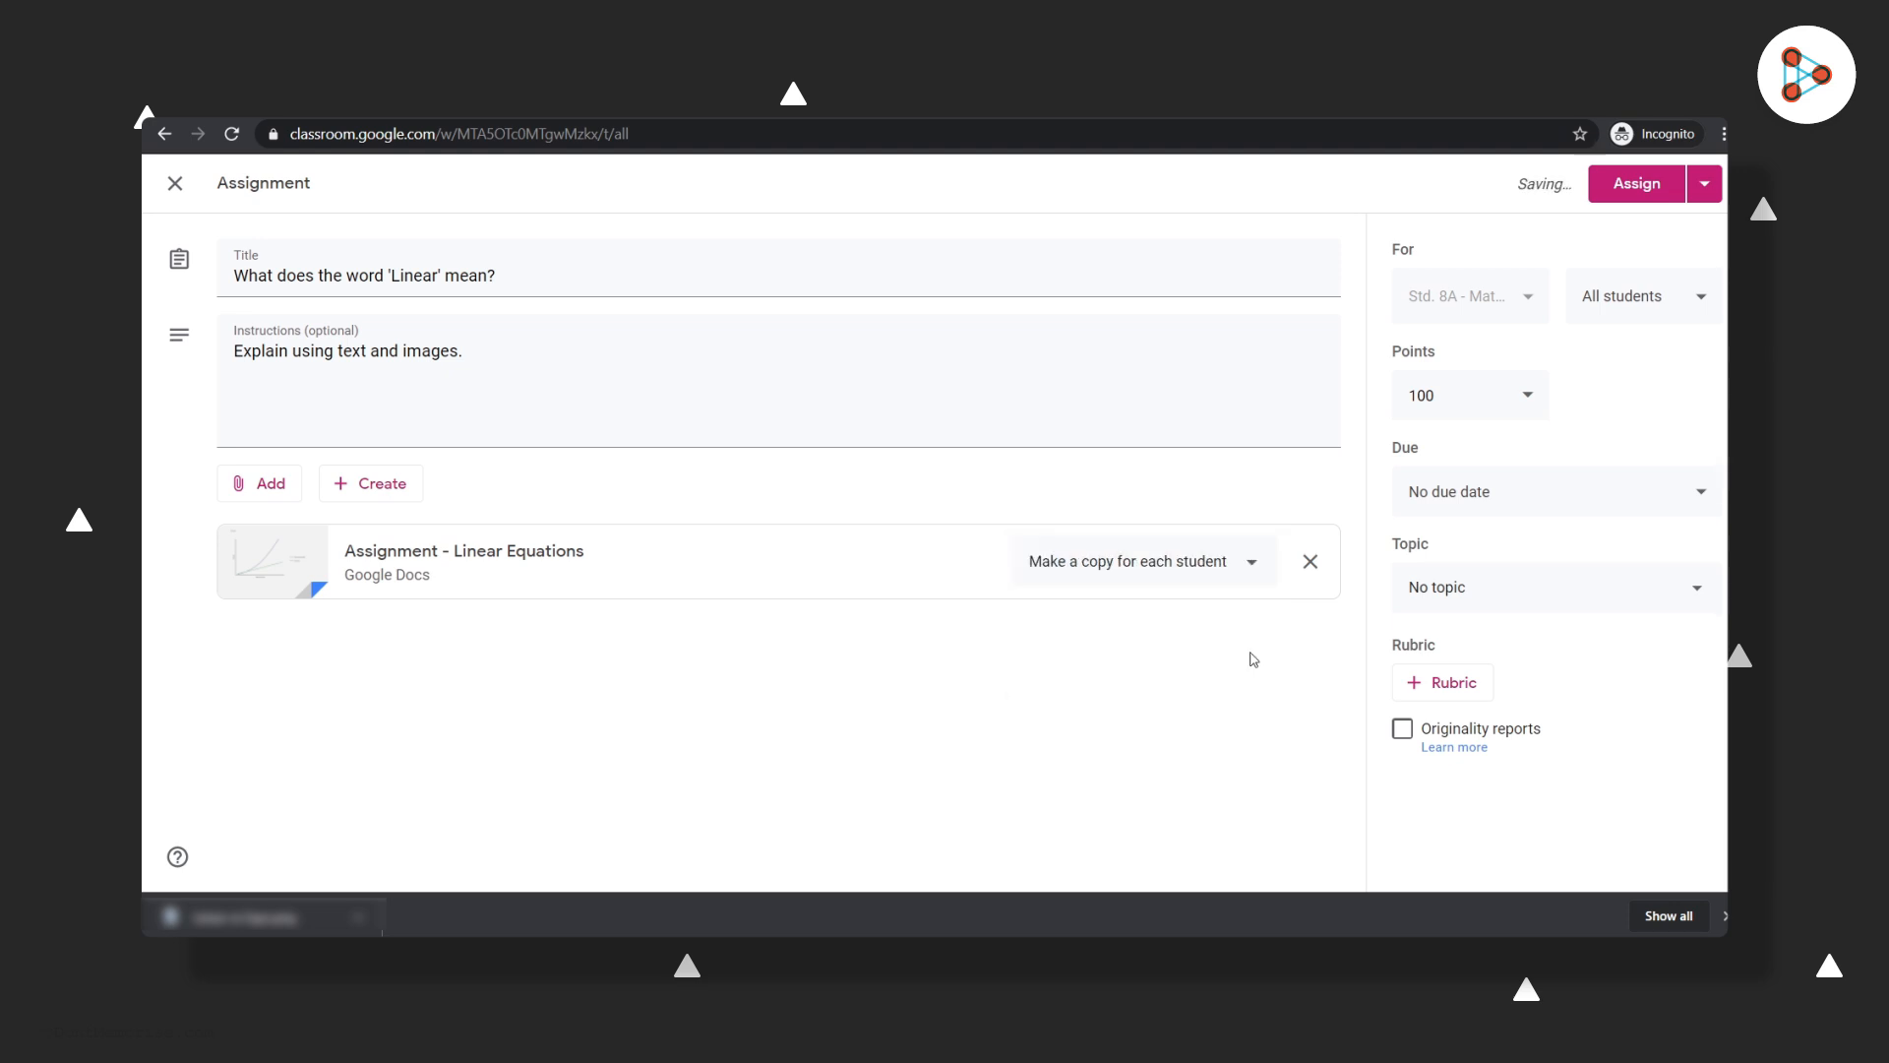
Set the assignment to 10 points under the Linear Equations topic and assign it to the class.
left_click(1422, 391)
key("BackSpace")
left_click(1603, 404)
left_click(1694, 587)
left_click(1666, 708)
left_click(1638, 189)
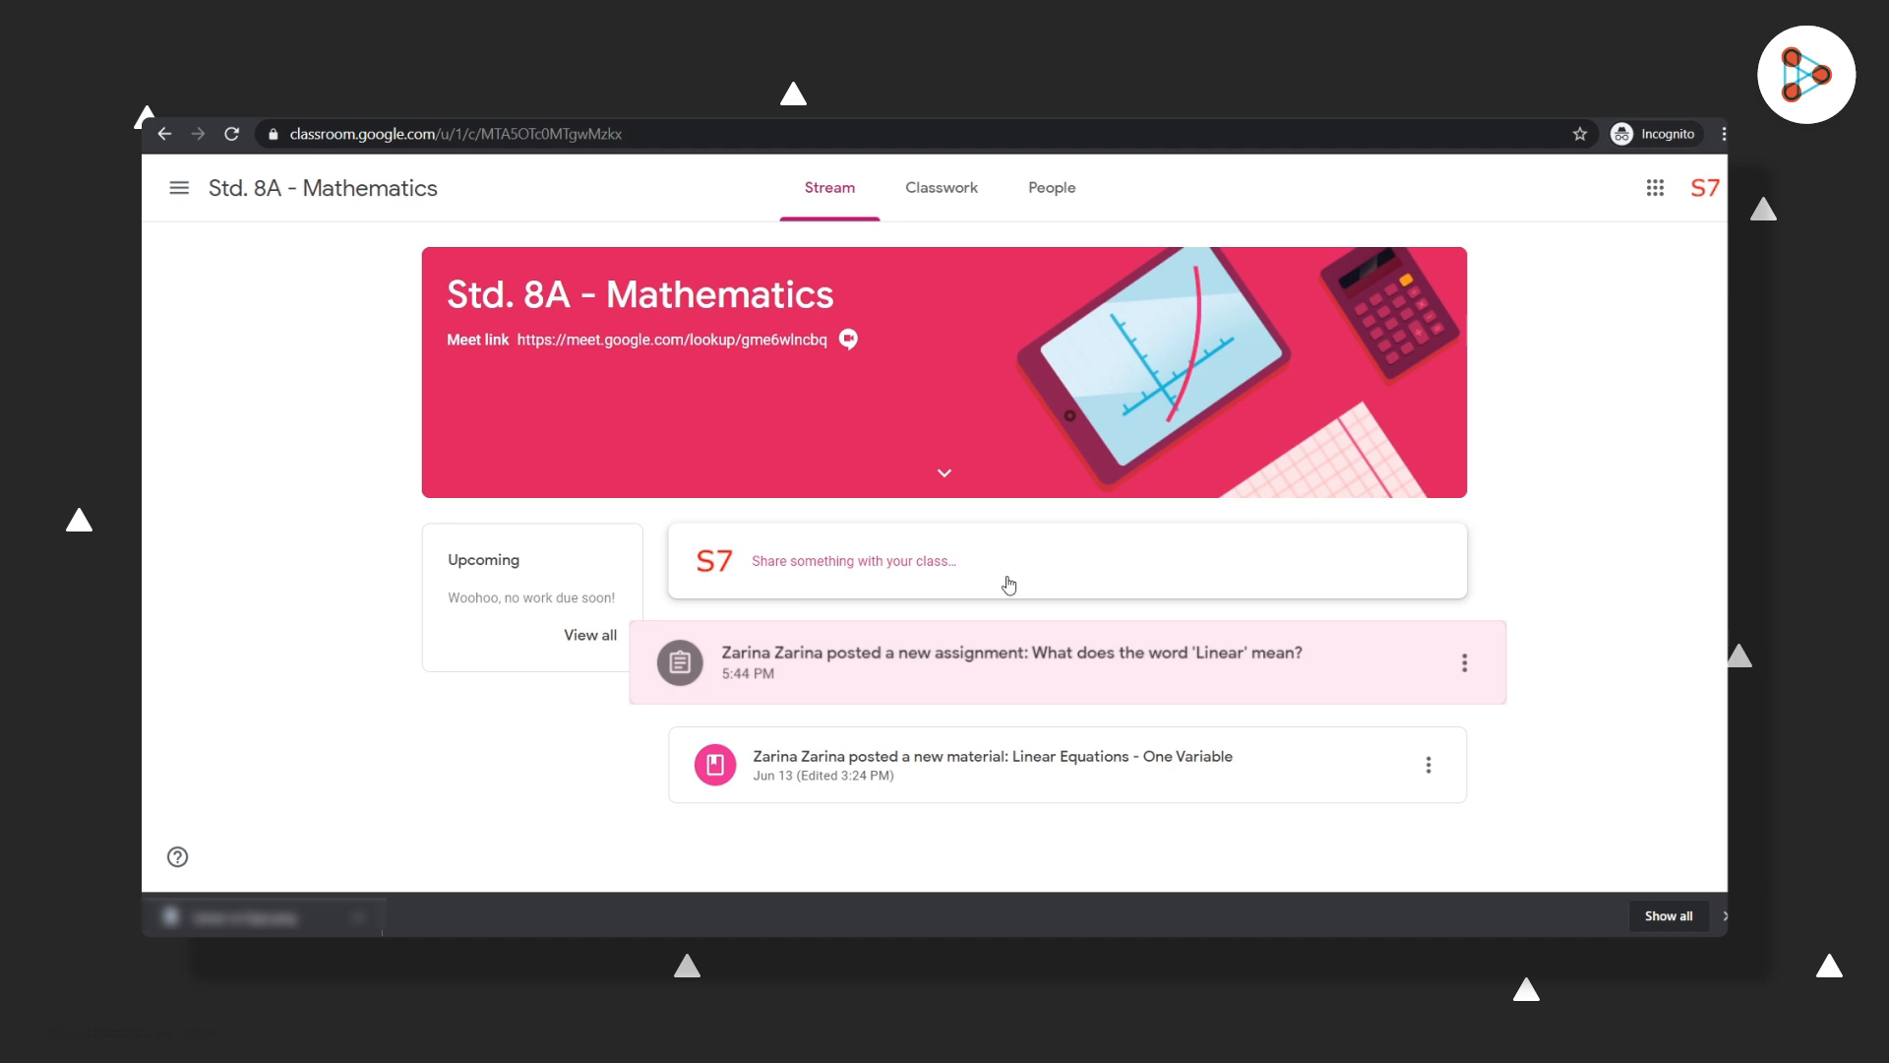
In the student's account, open the "What does the word 'Linear' mean?" assignment and turn in the attached document.
left_click(1010, 660)
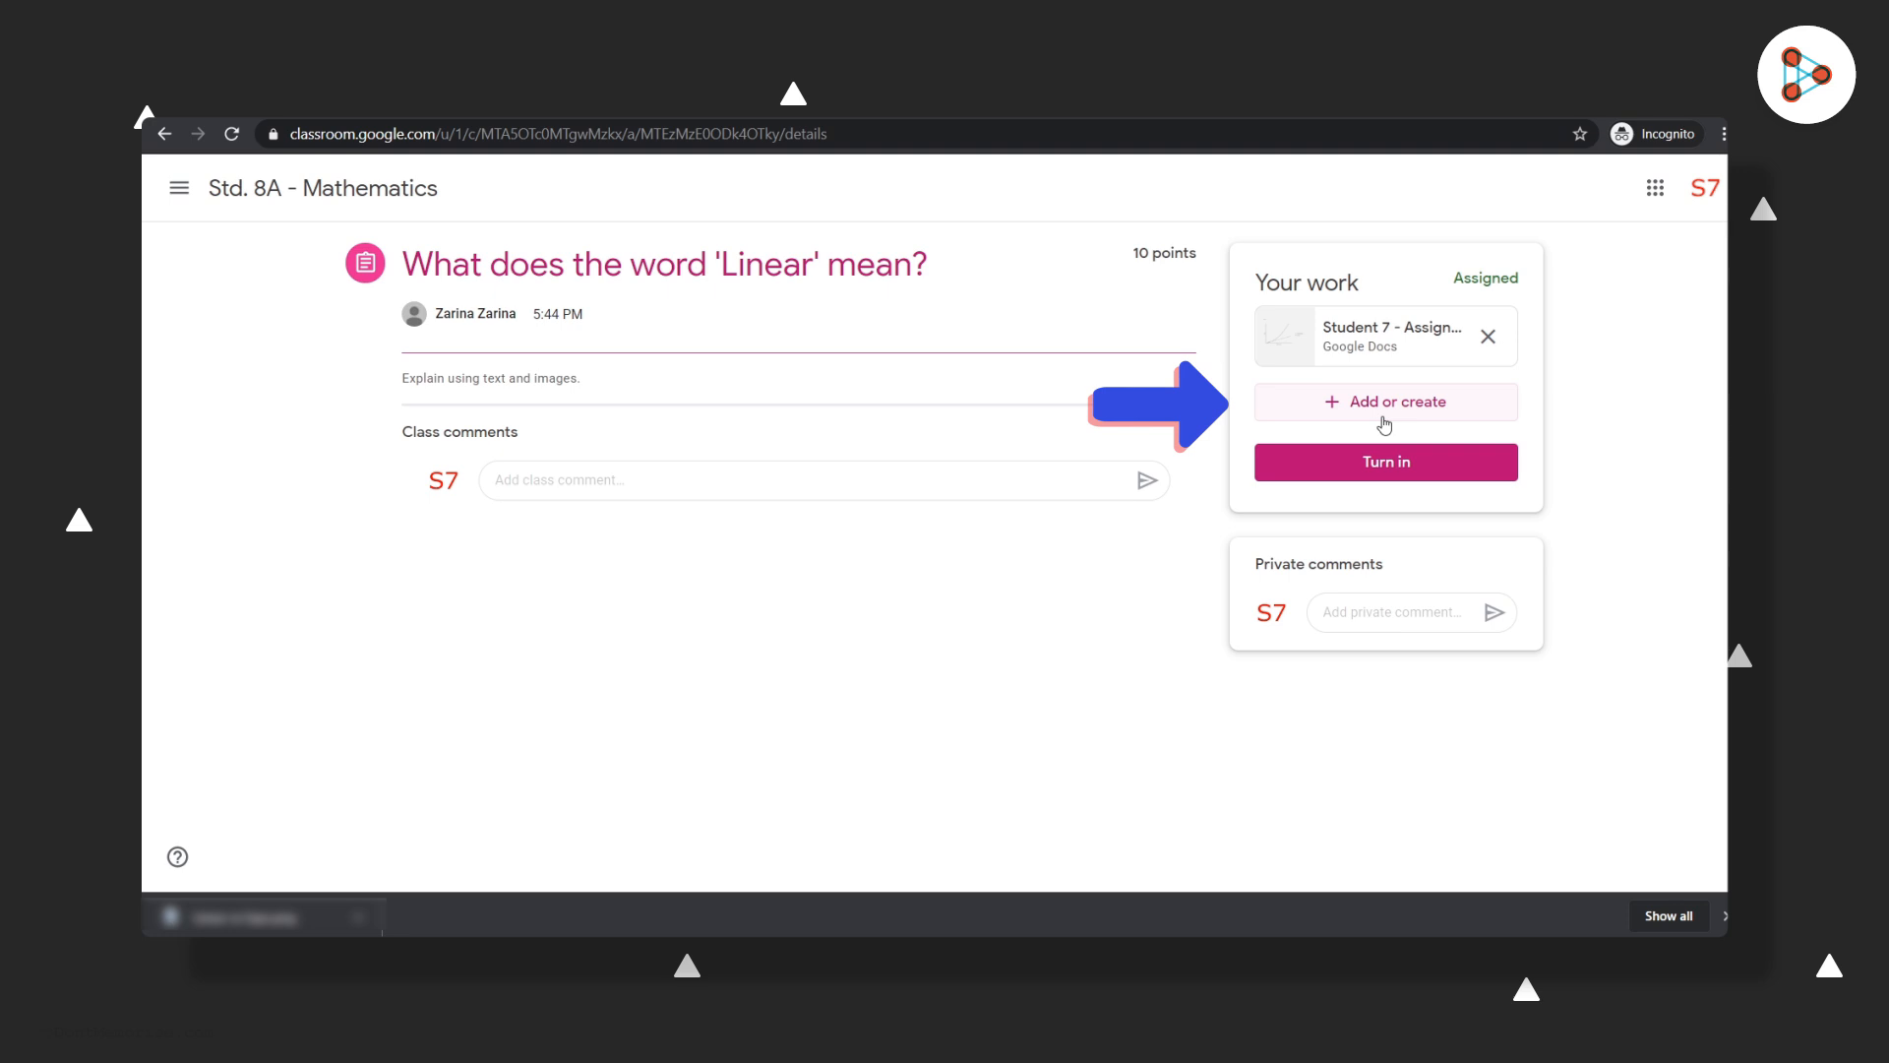
left_click(1387, 482)
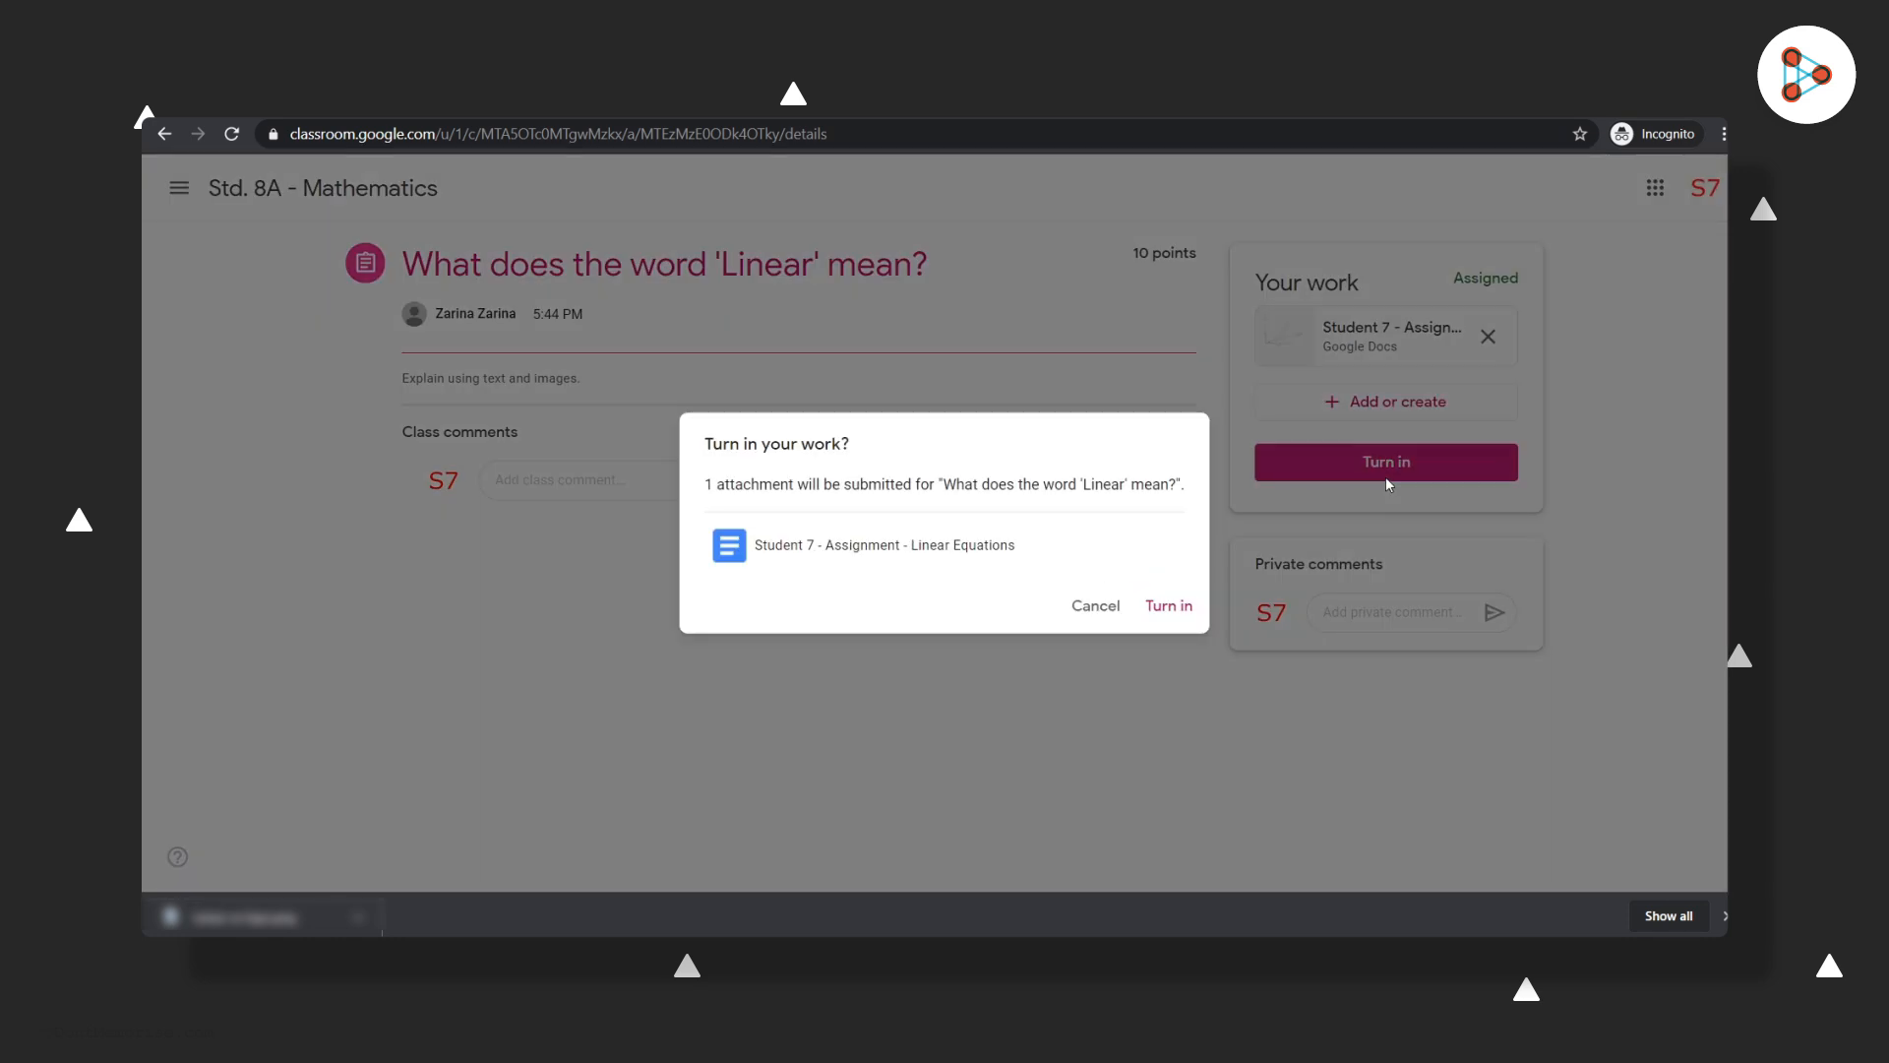
left_click(1175, 617)
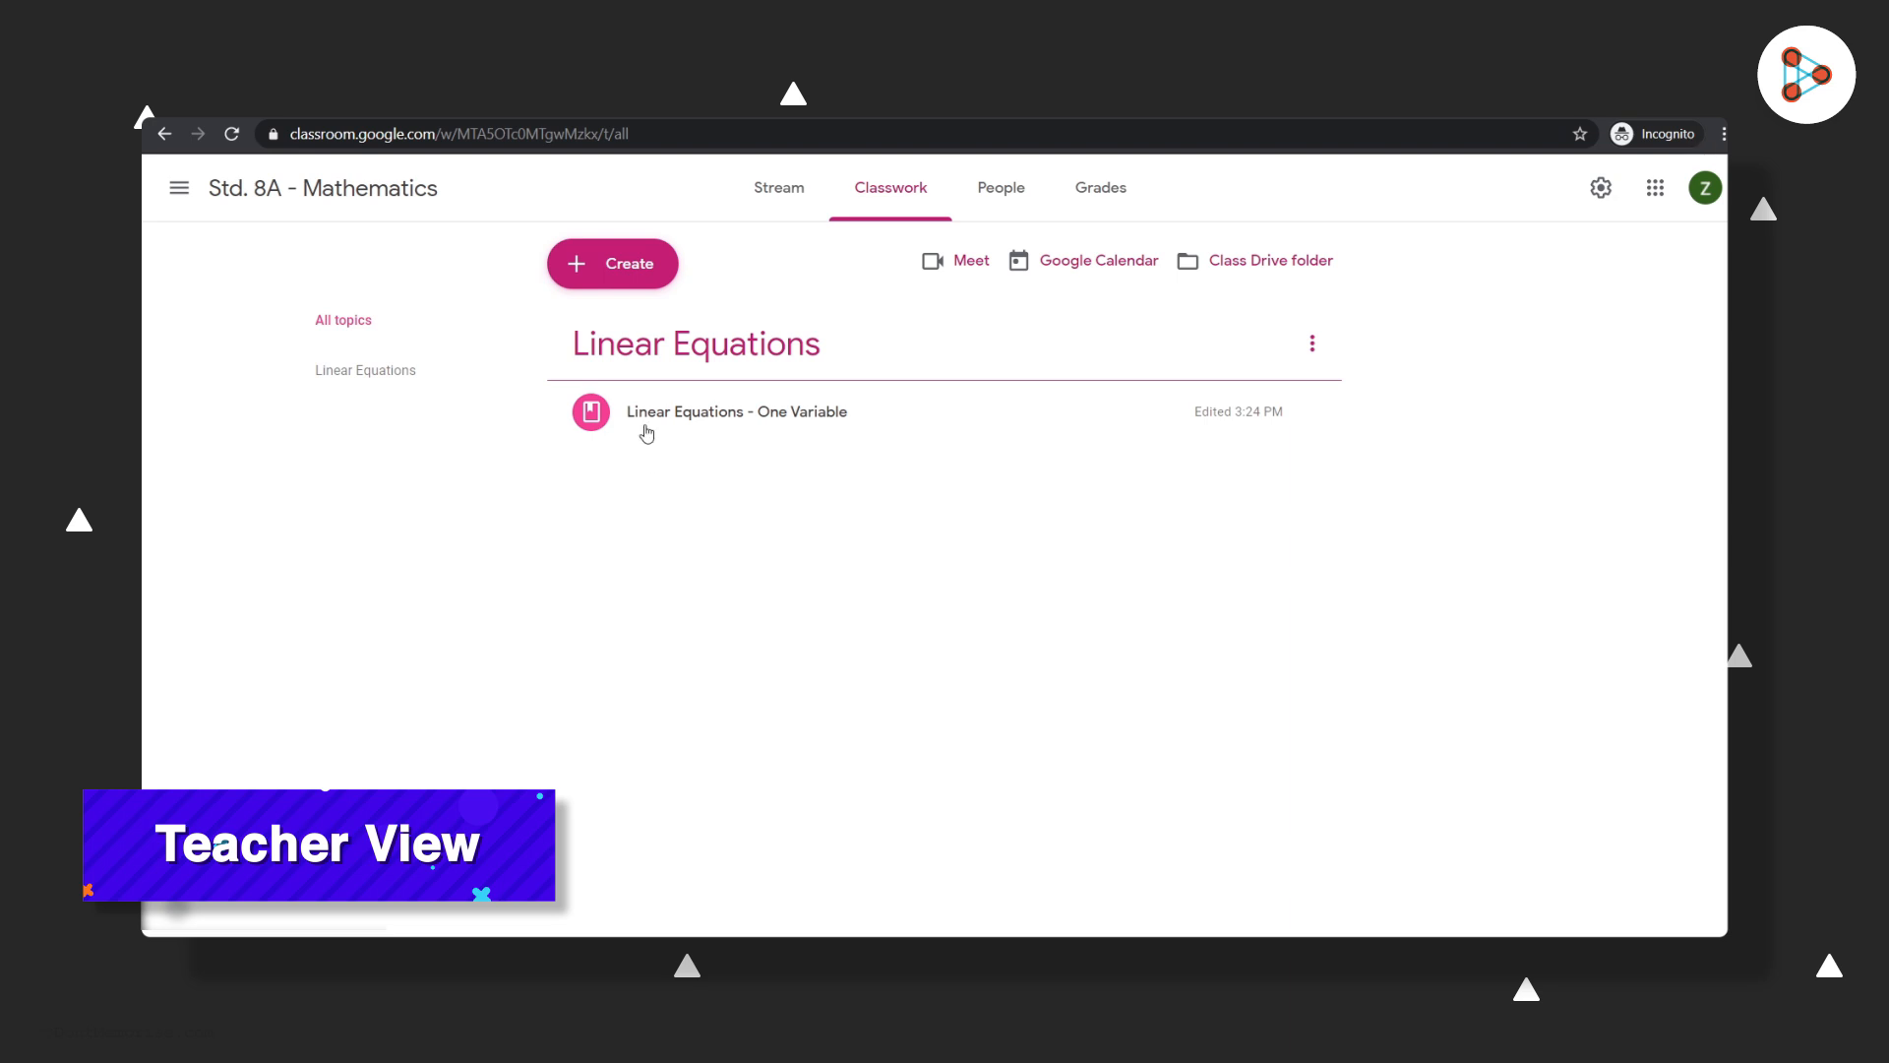
As the teacher, create a multiple-choice question reading "2x + 5 = 13. Find the value of x.".
left_click(622, 265)
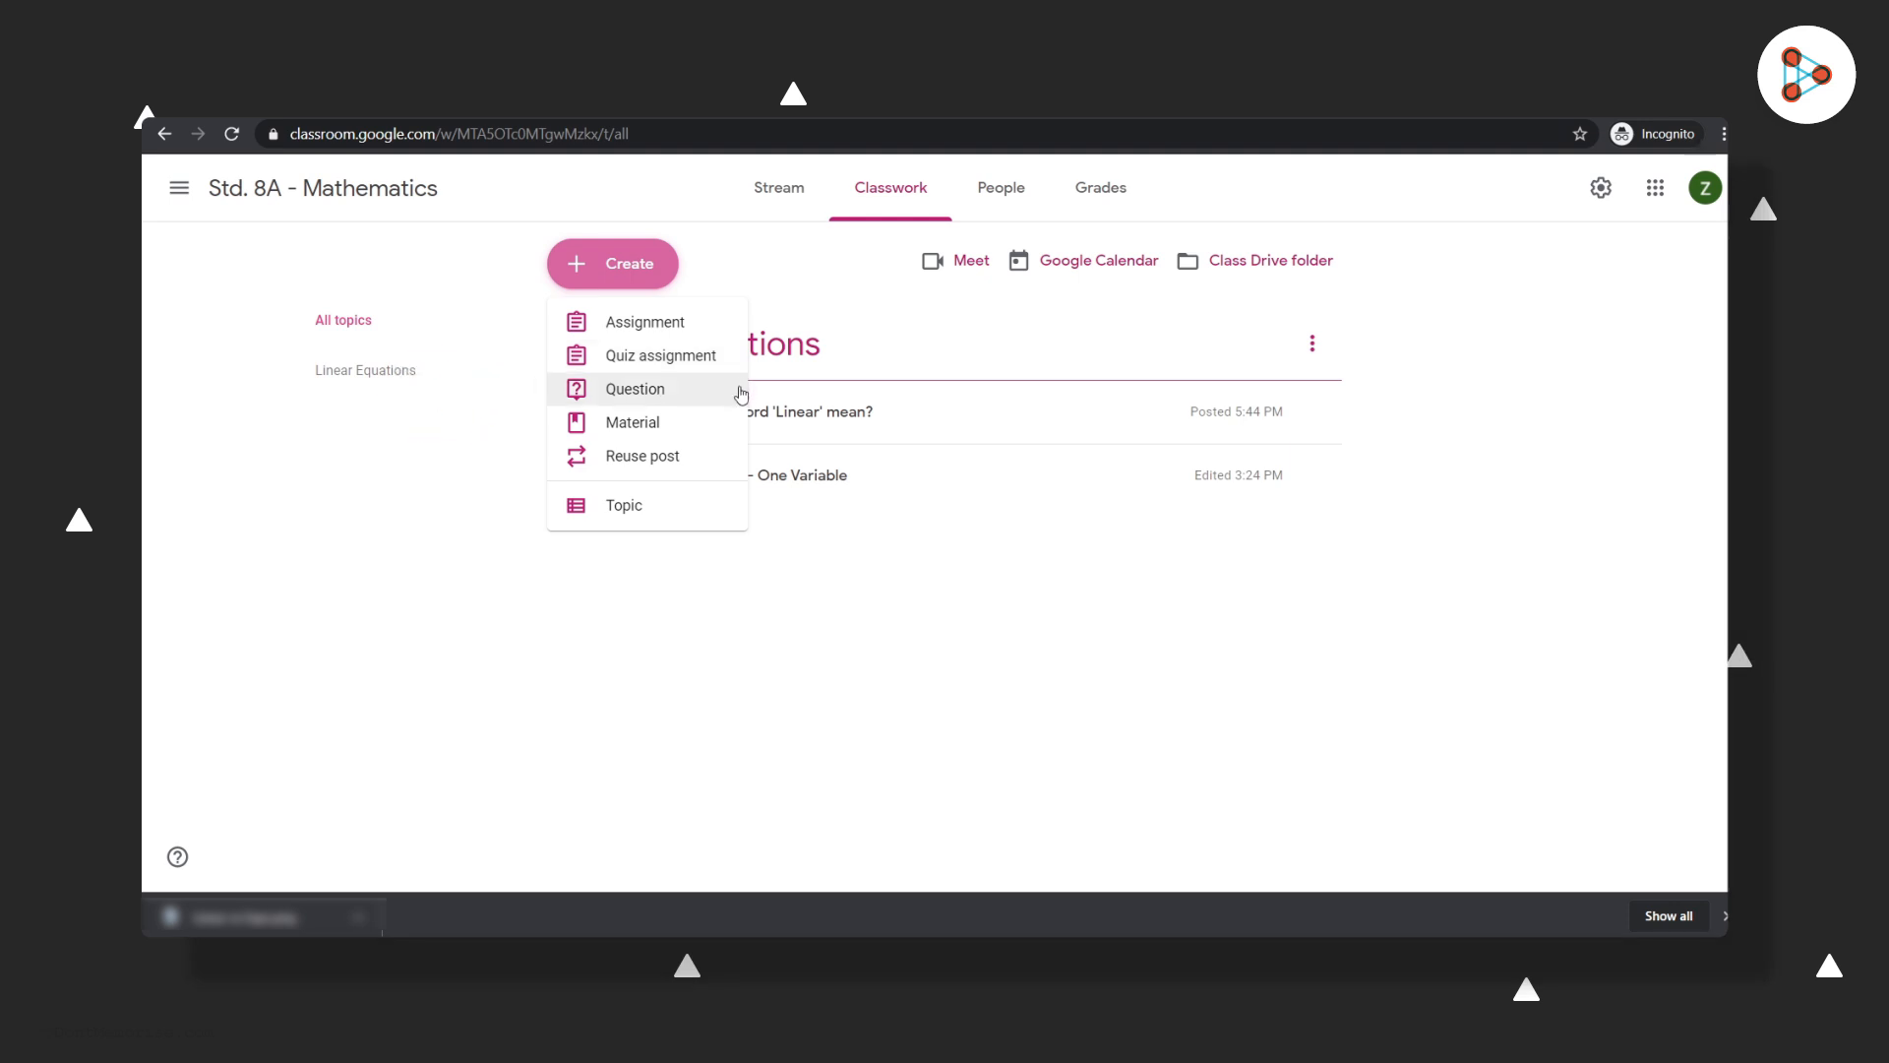
left_click(690, 394)
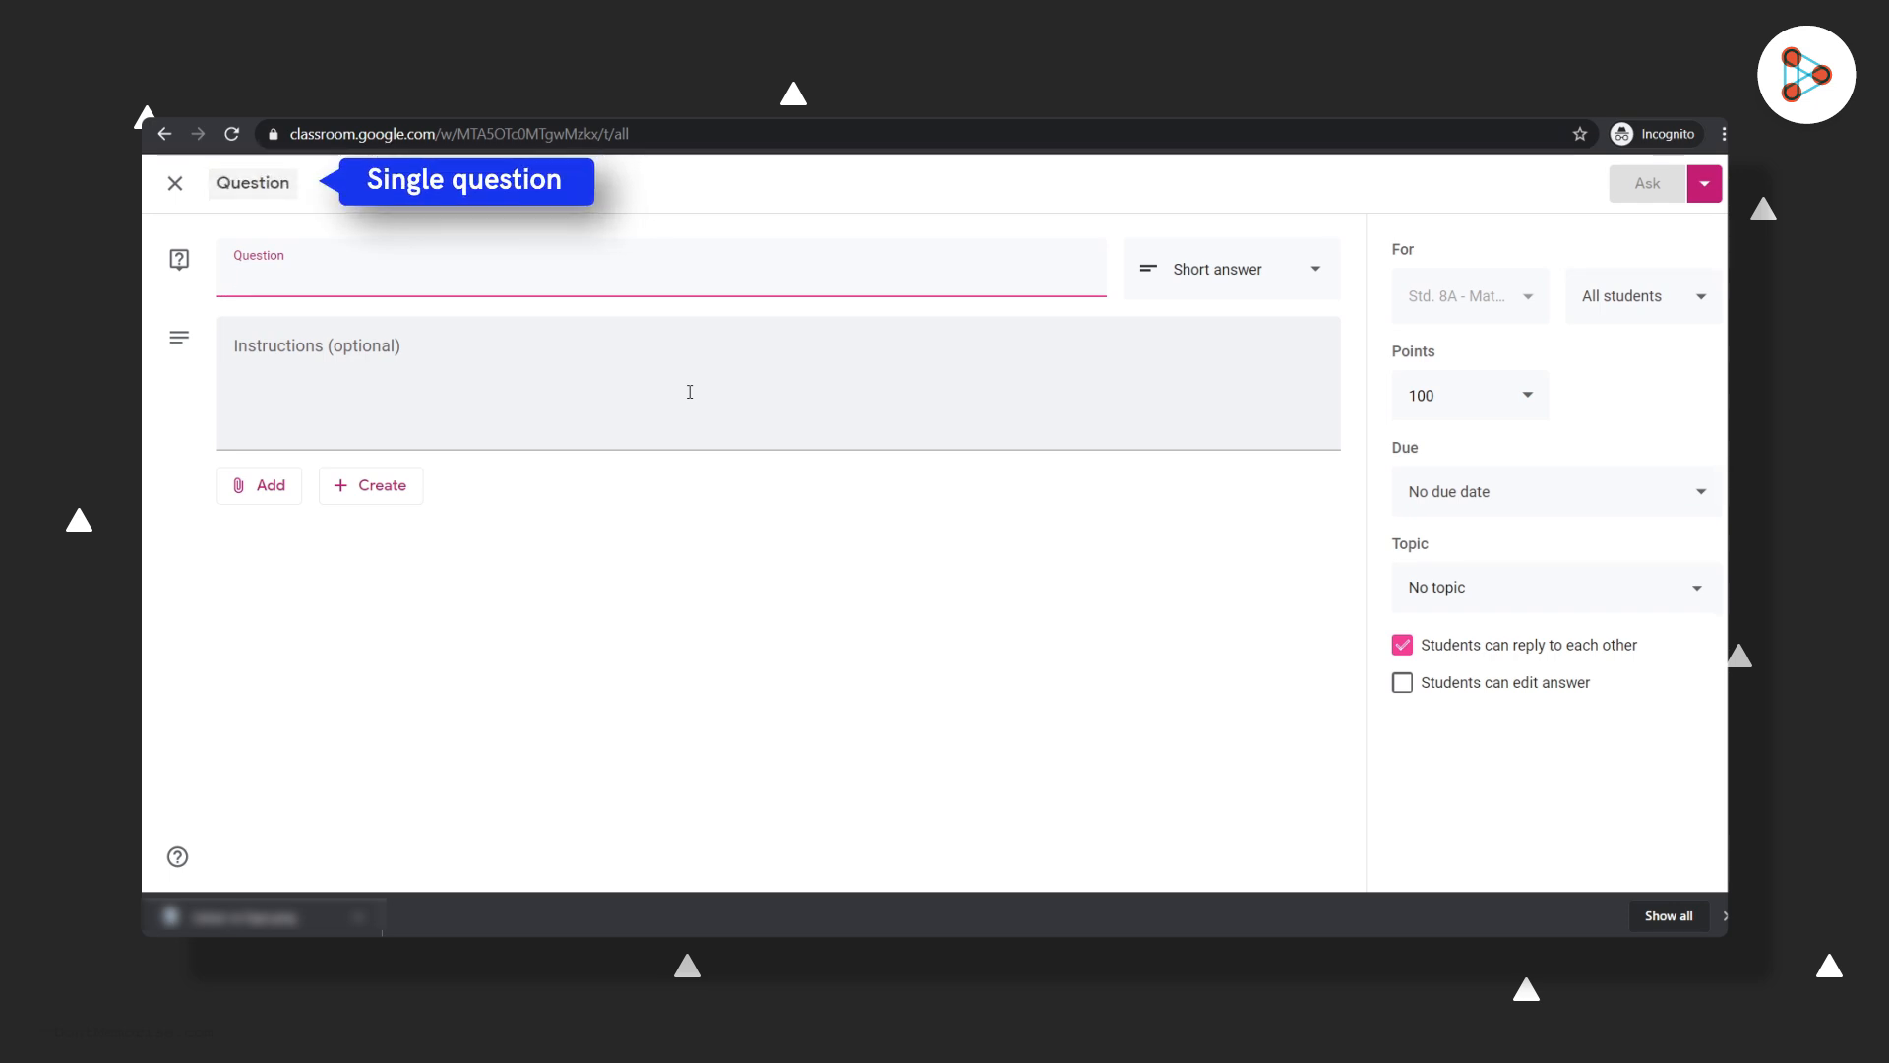
type("2x + 5 = 13. Find the value of x.")
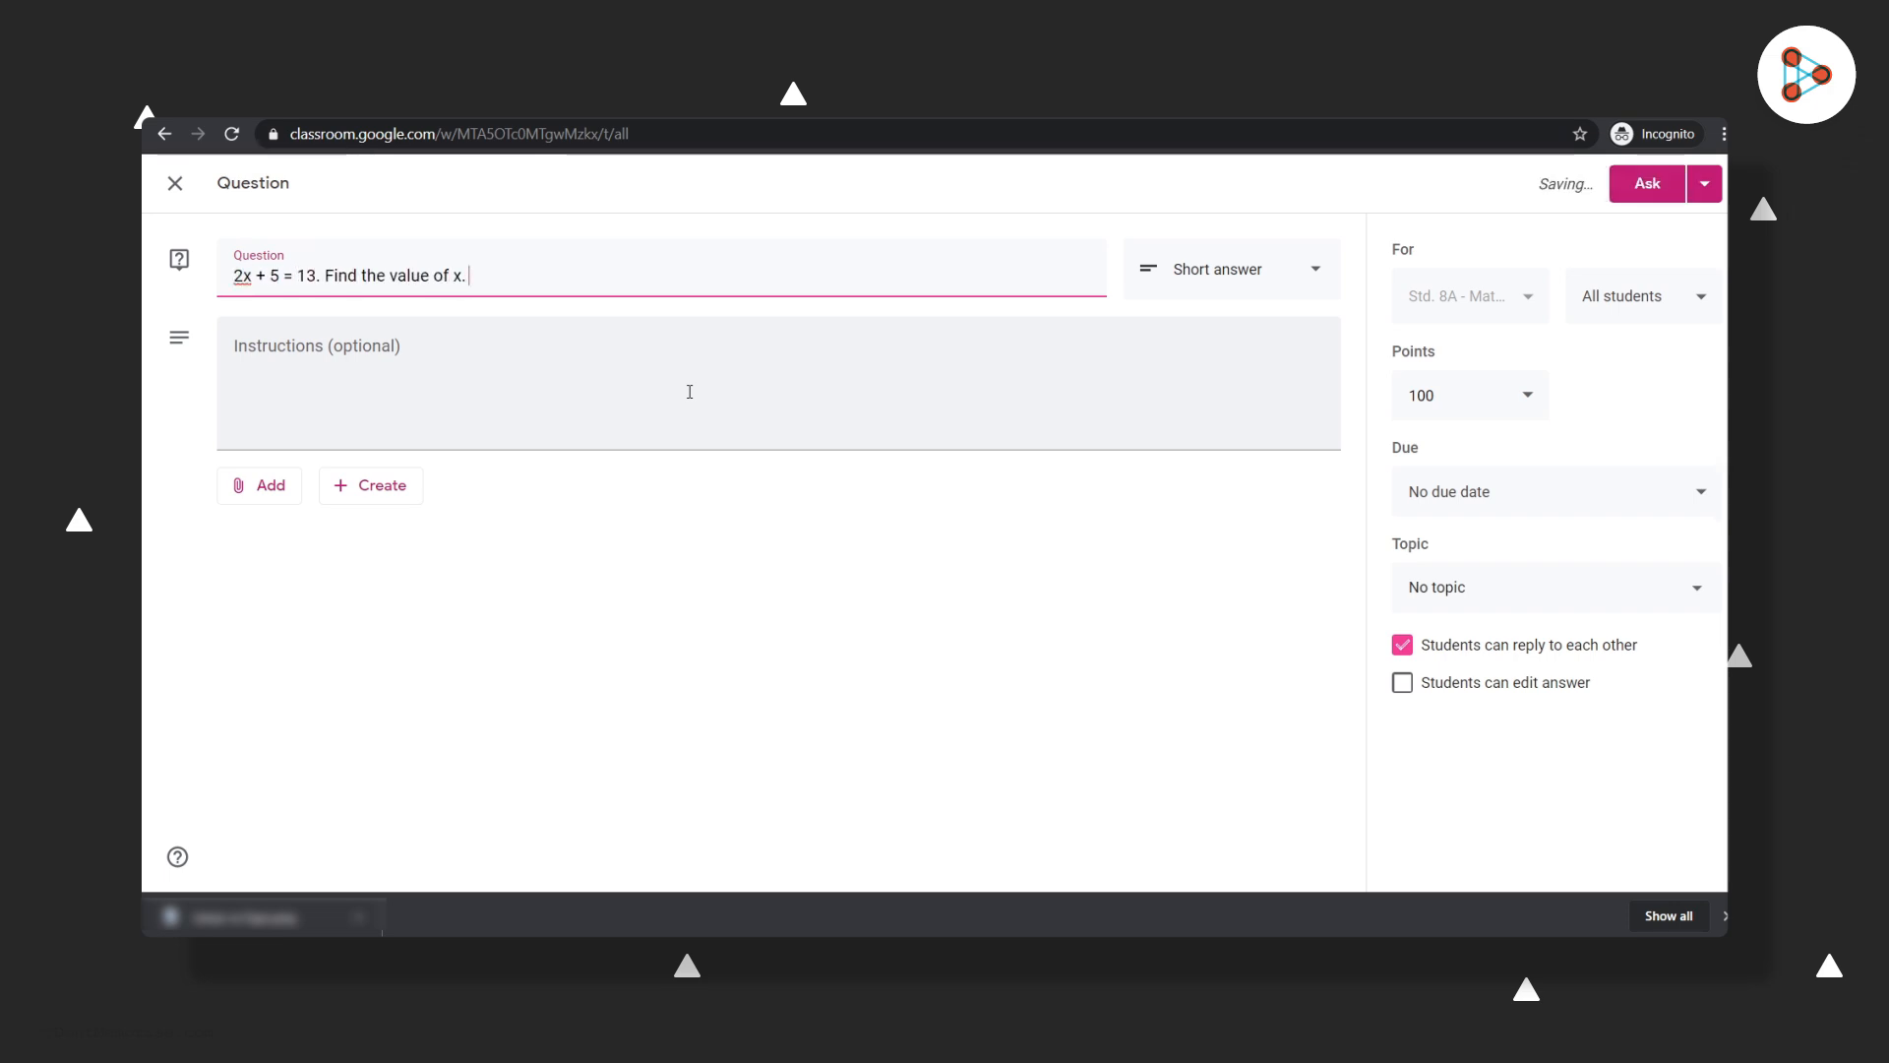
left_click(1325, 281)
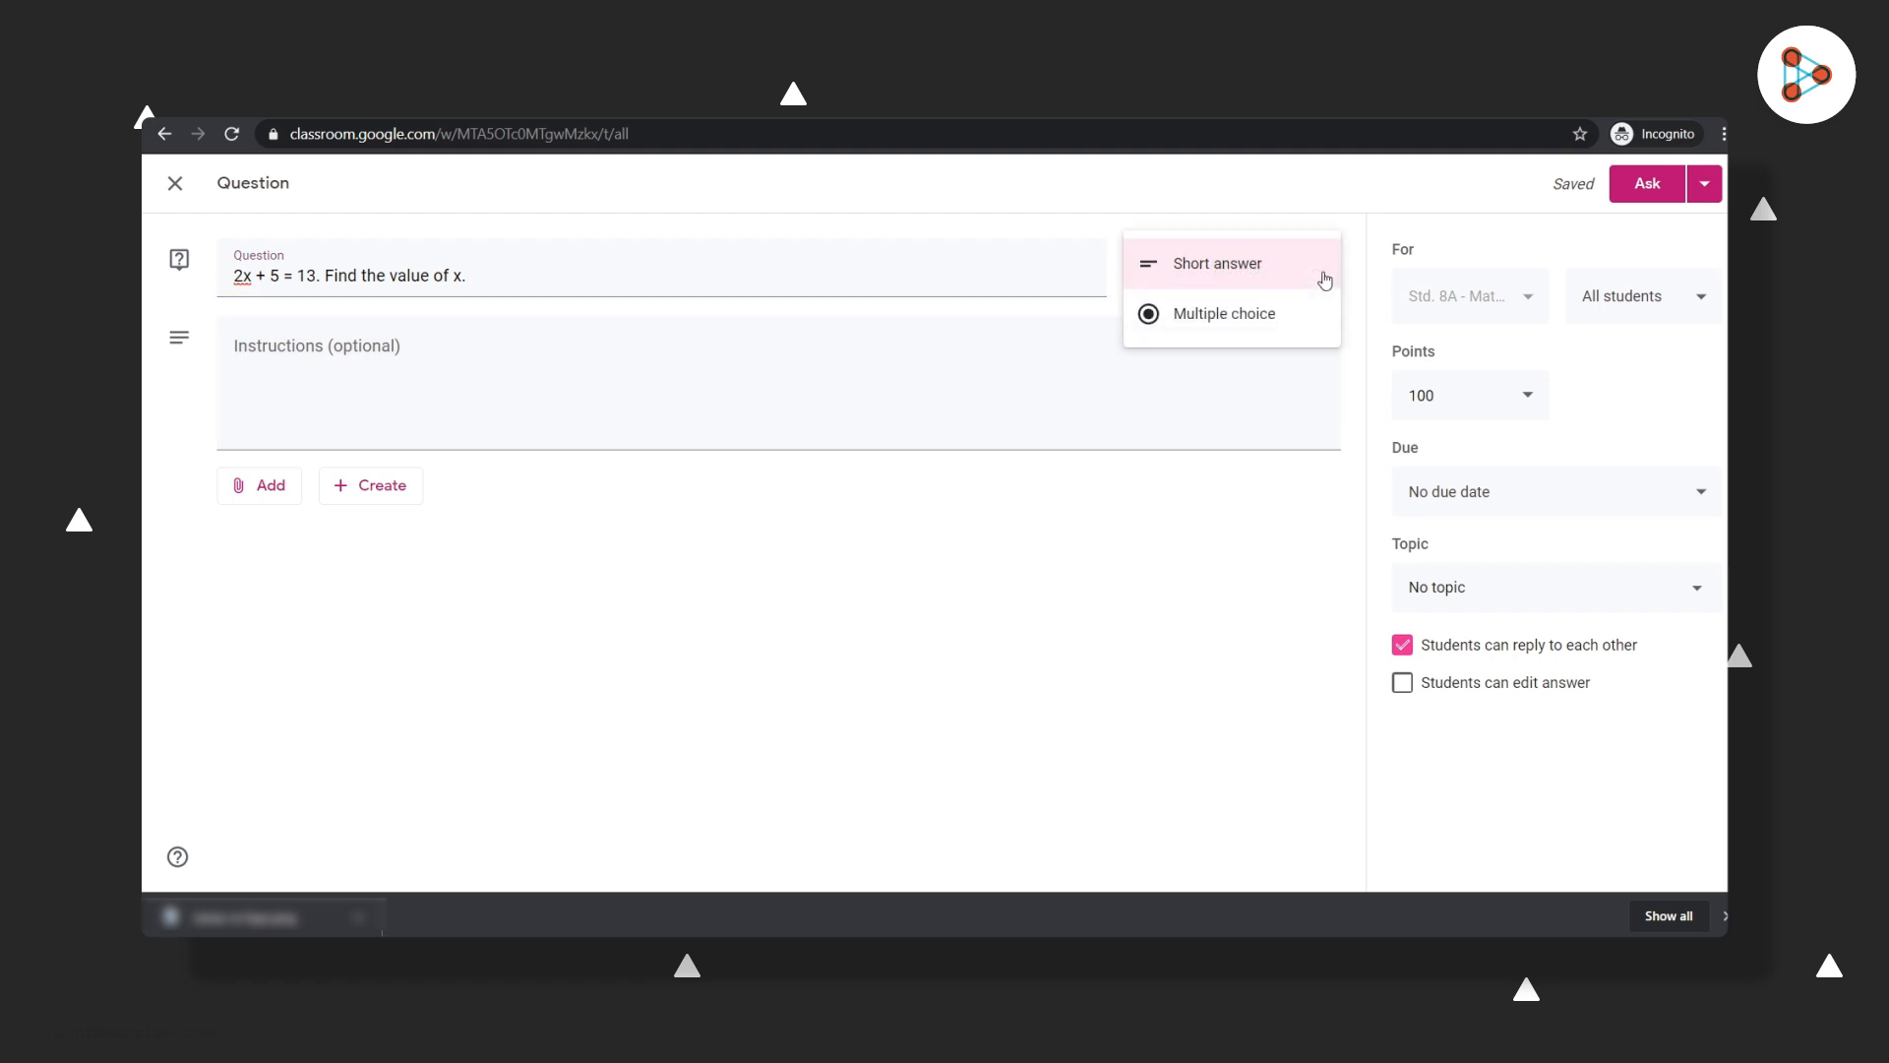
left_click(1302, 325)
Enter 4, 6, 8 and 10 as the four answer options of the question.
left_click(295, 486)
type("4")
left_click(305, 536)
type("6")
key("Return")
type("8")
key("Return")
type("10")
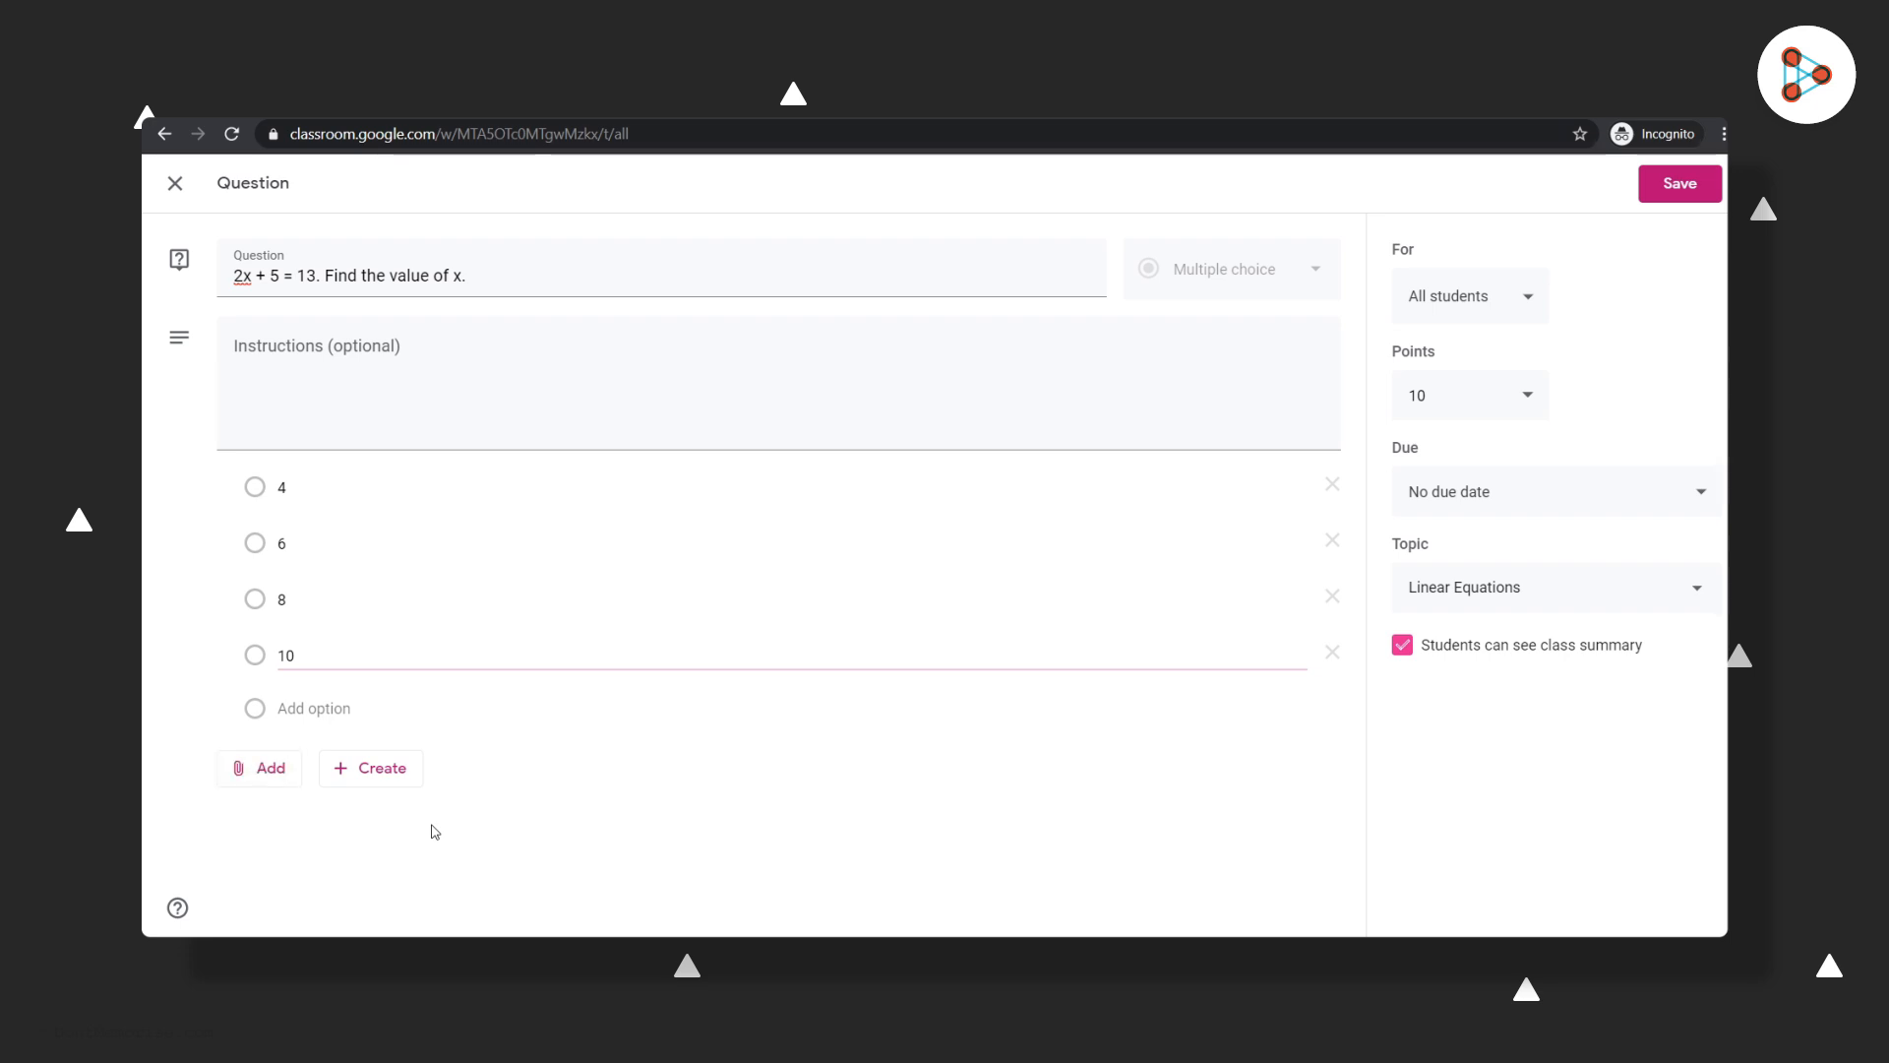
left_click(390, 782)
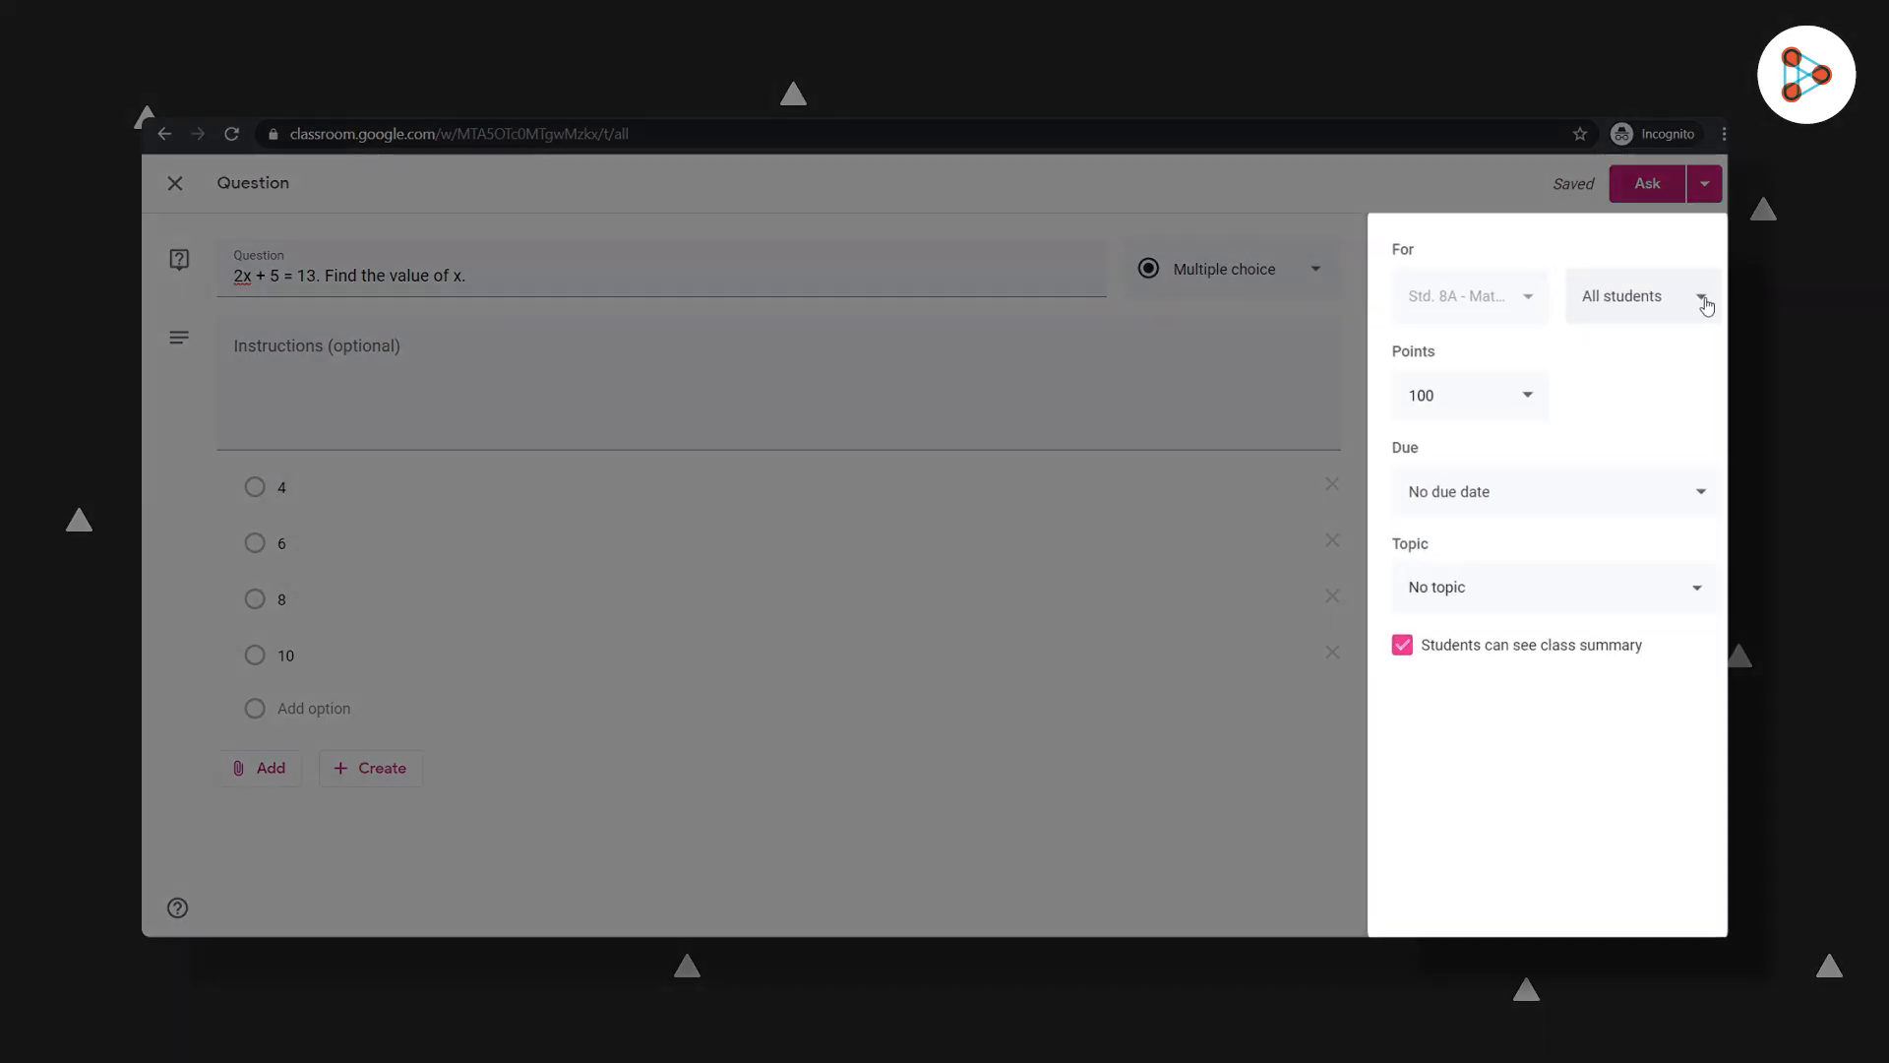
Set the question to 10 points under the Linear Equations topic and post it to all students.
left_click(1707, 306)
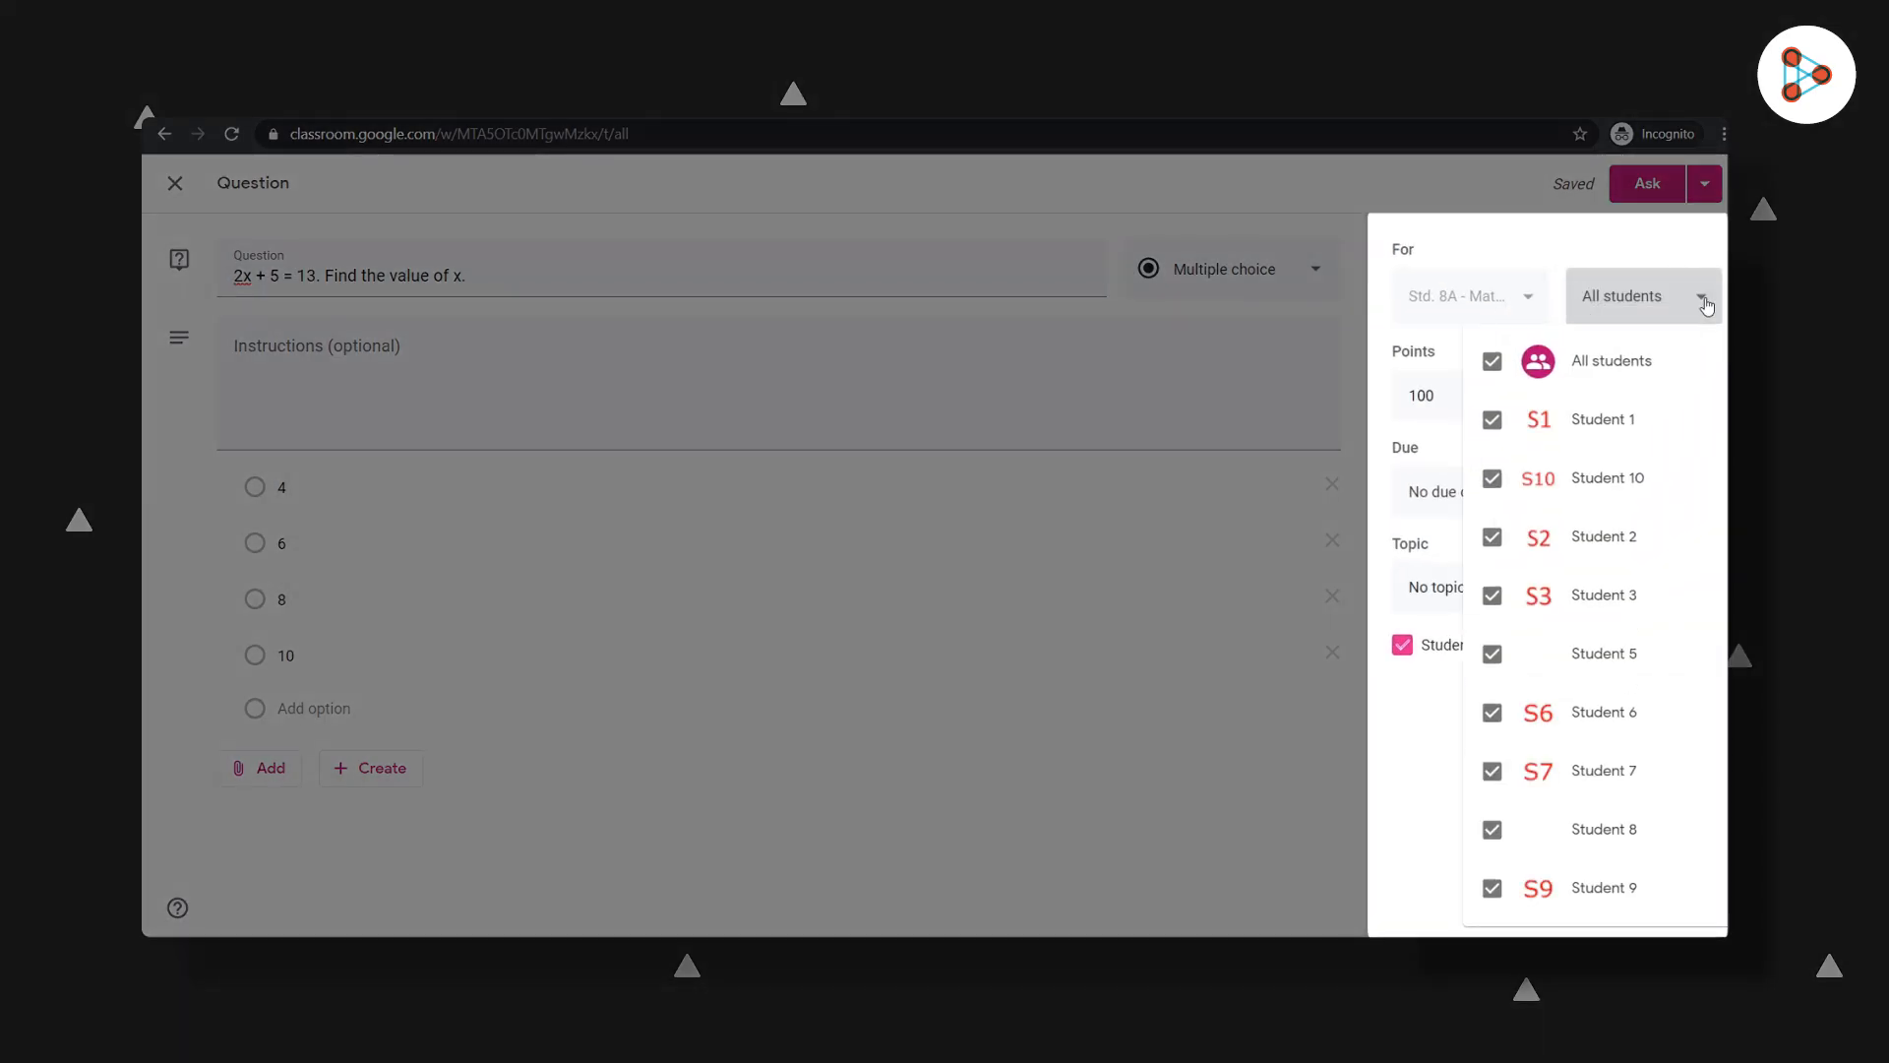
left_click(1708, 306)
left_click(1470, 404)
key("BackSpace")
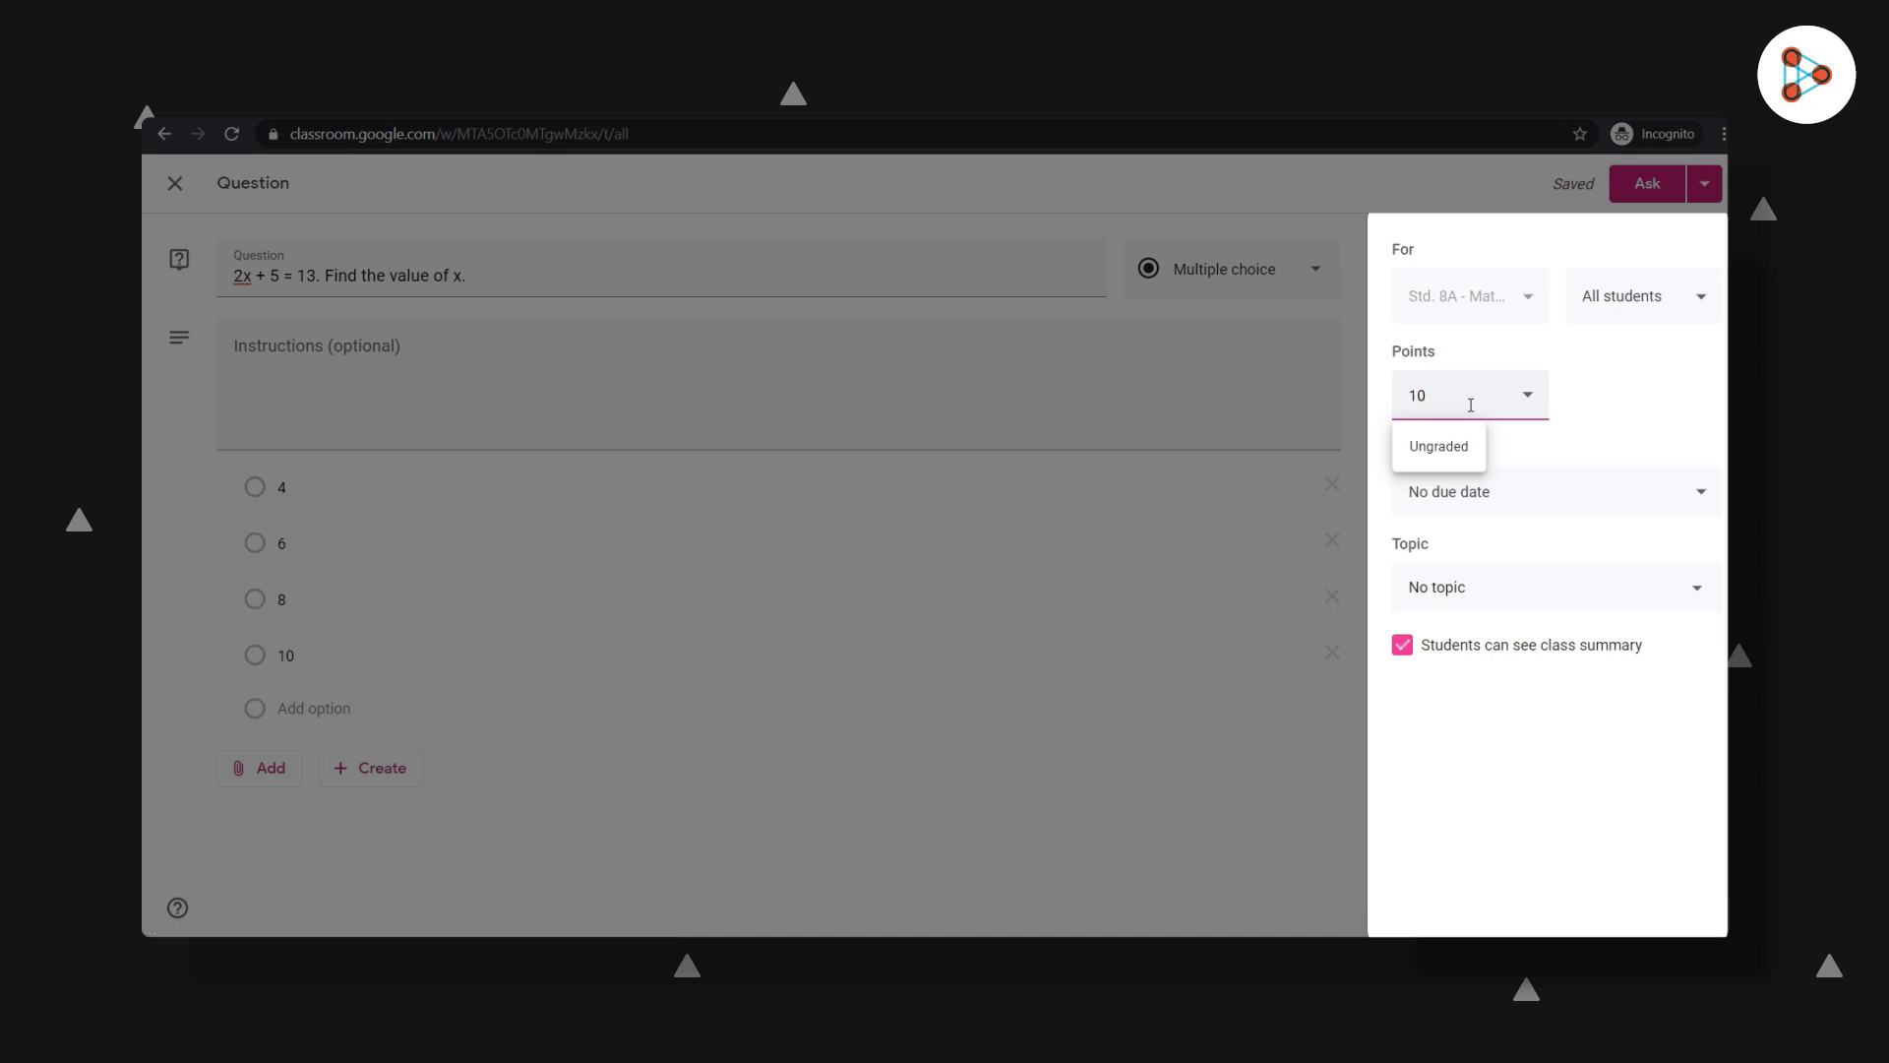
left_click(1621, 399)
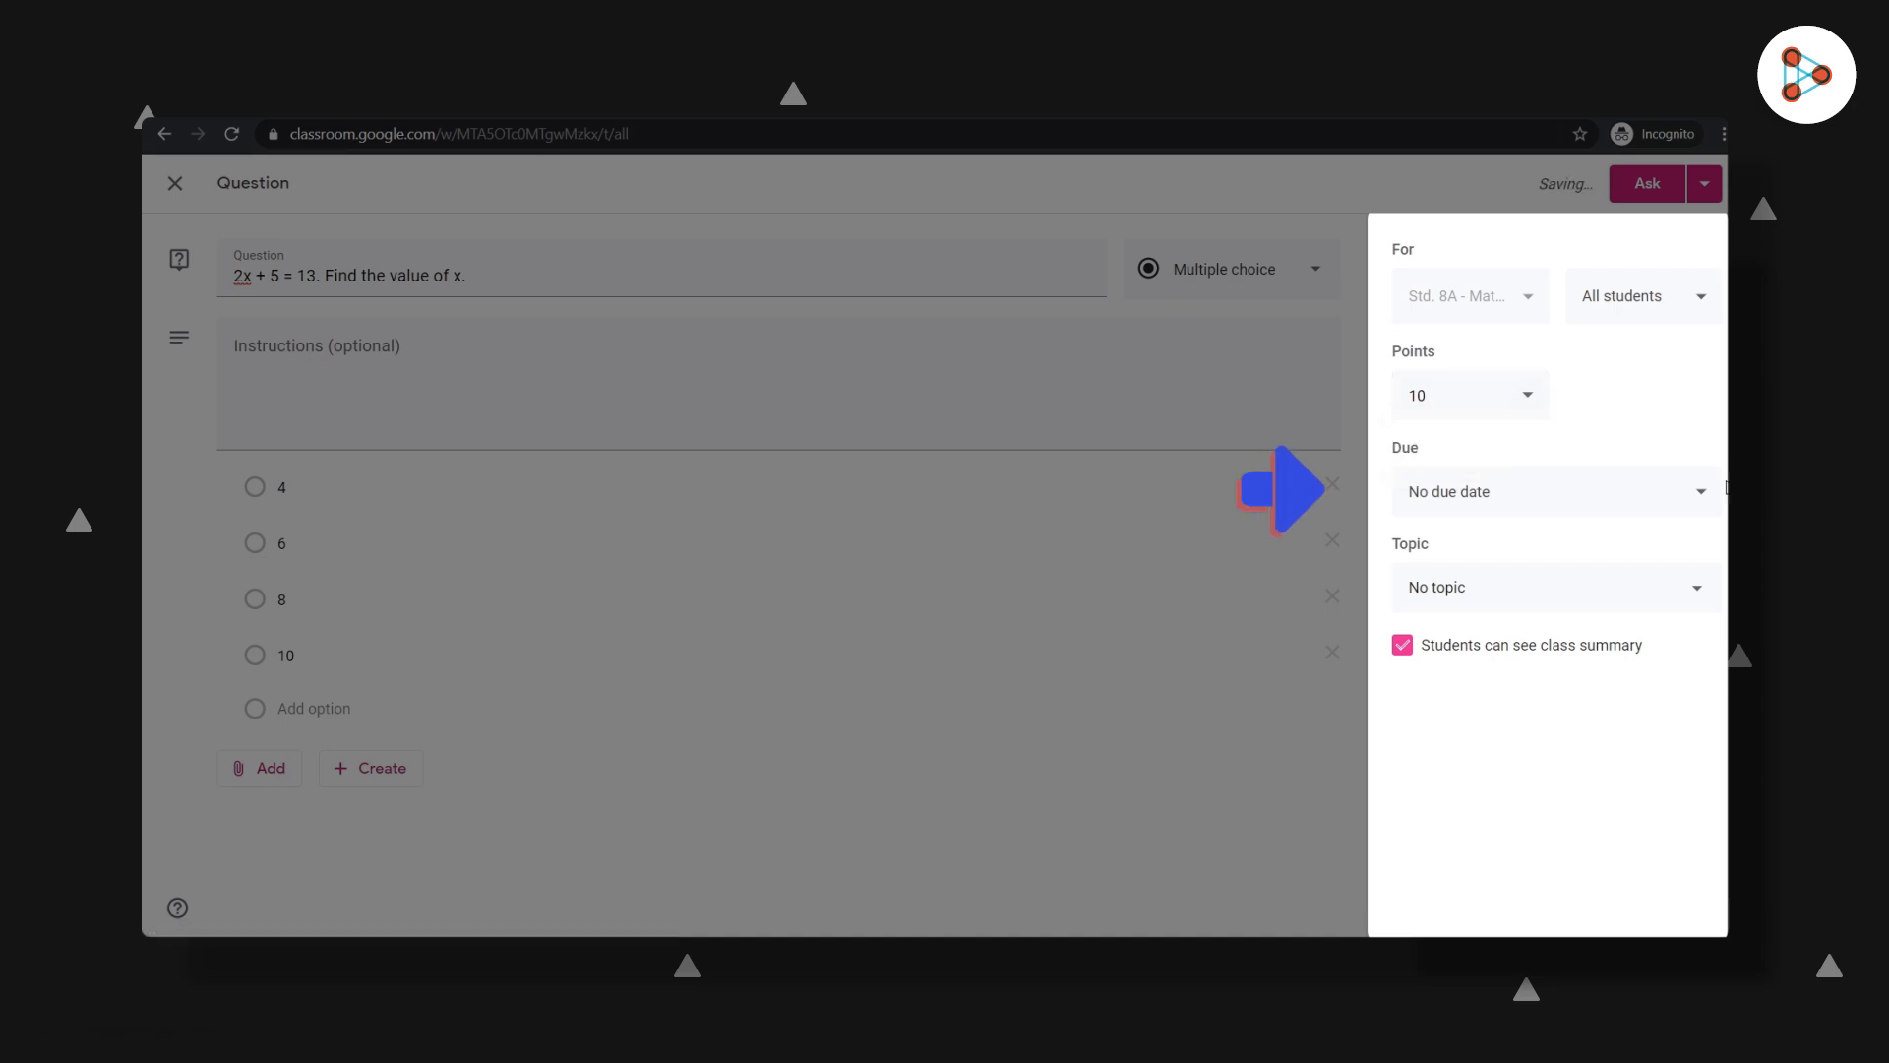
left_click(1700, 590)
left_click(1570, 717)
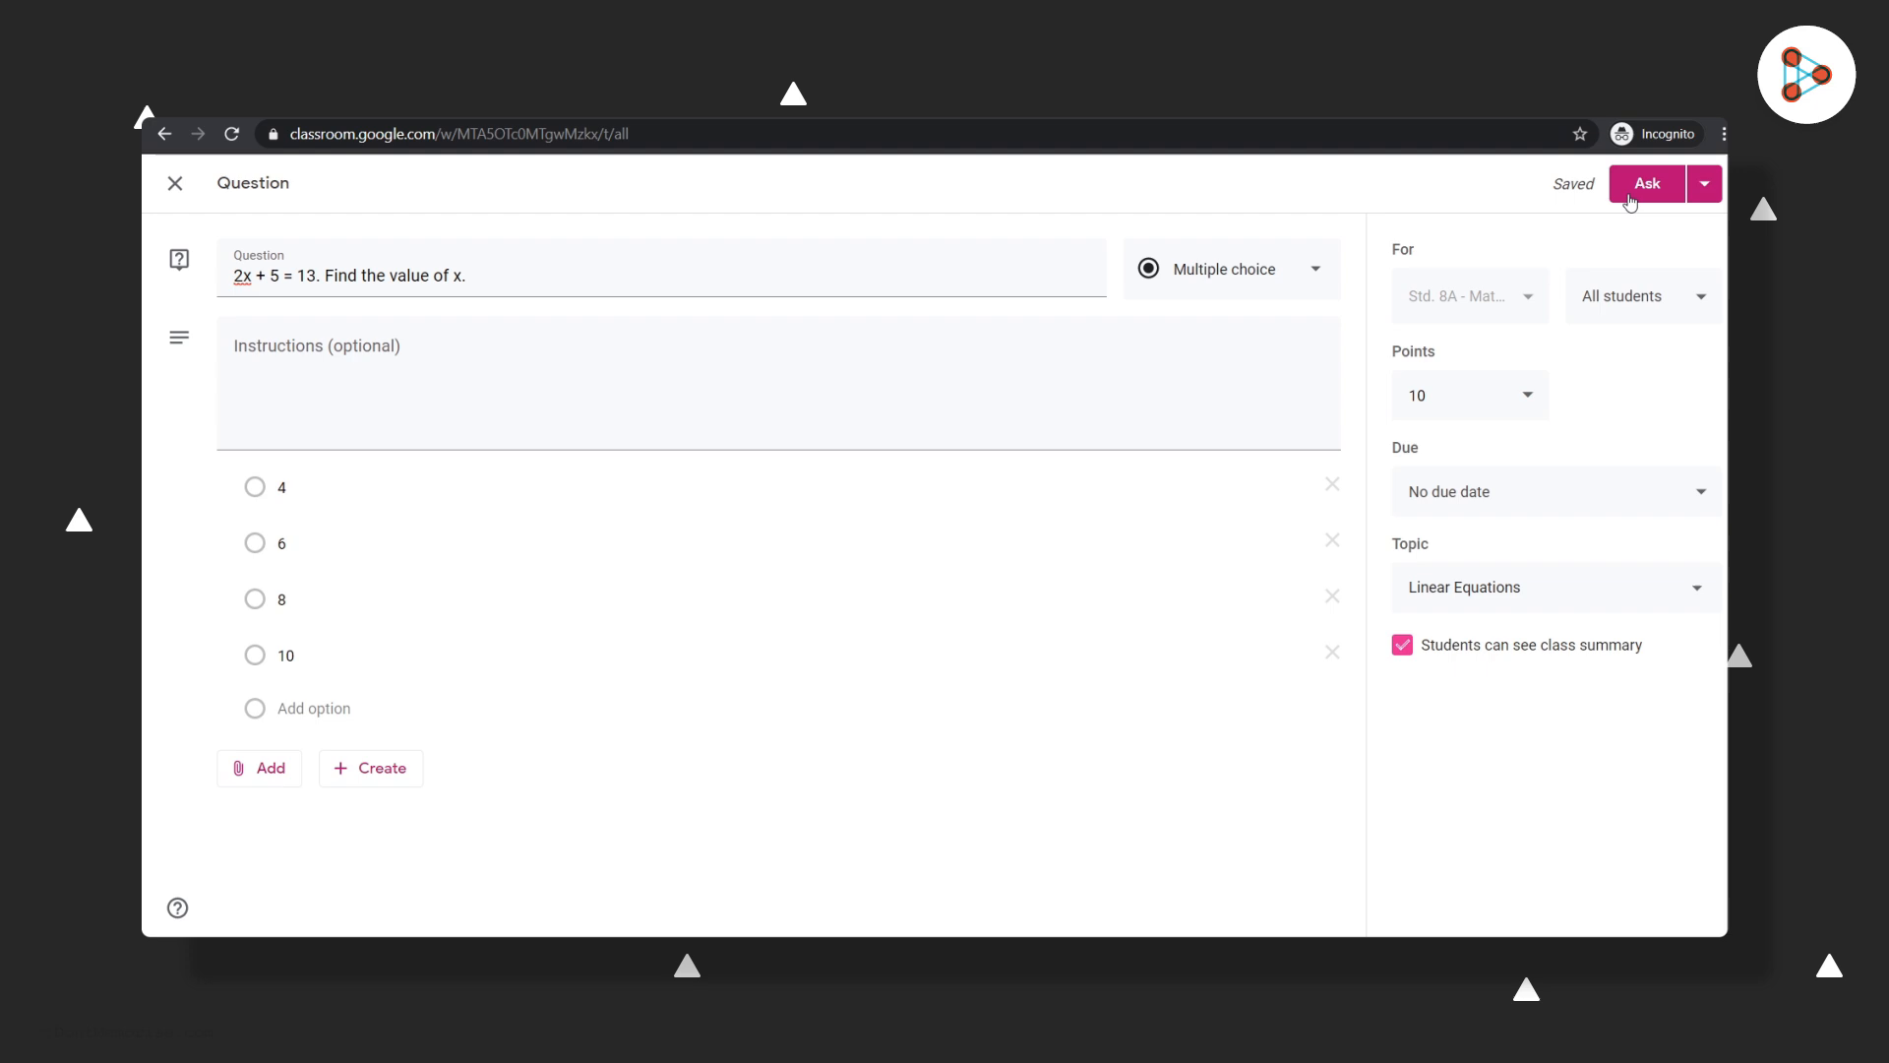
left_click(1651, 202)
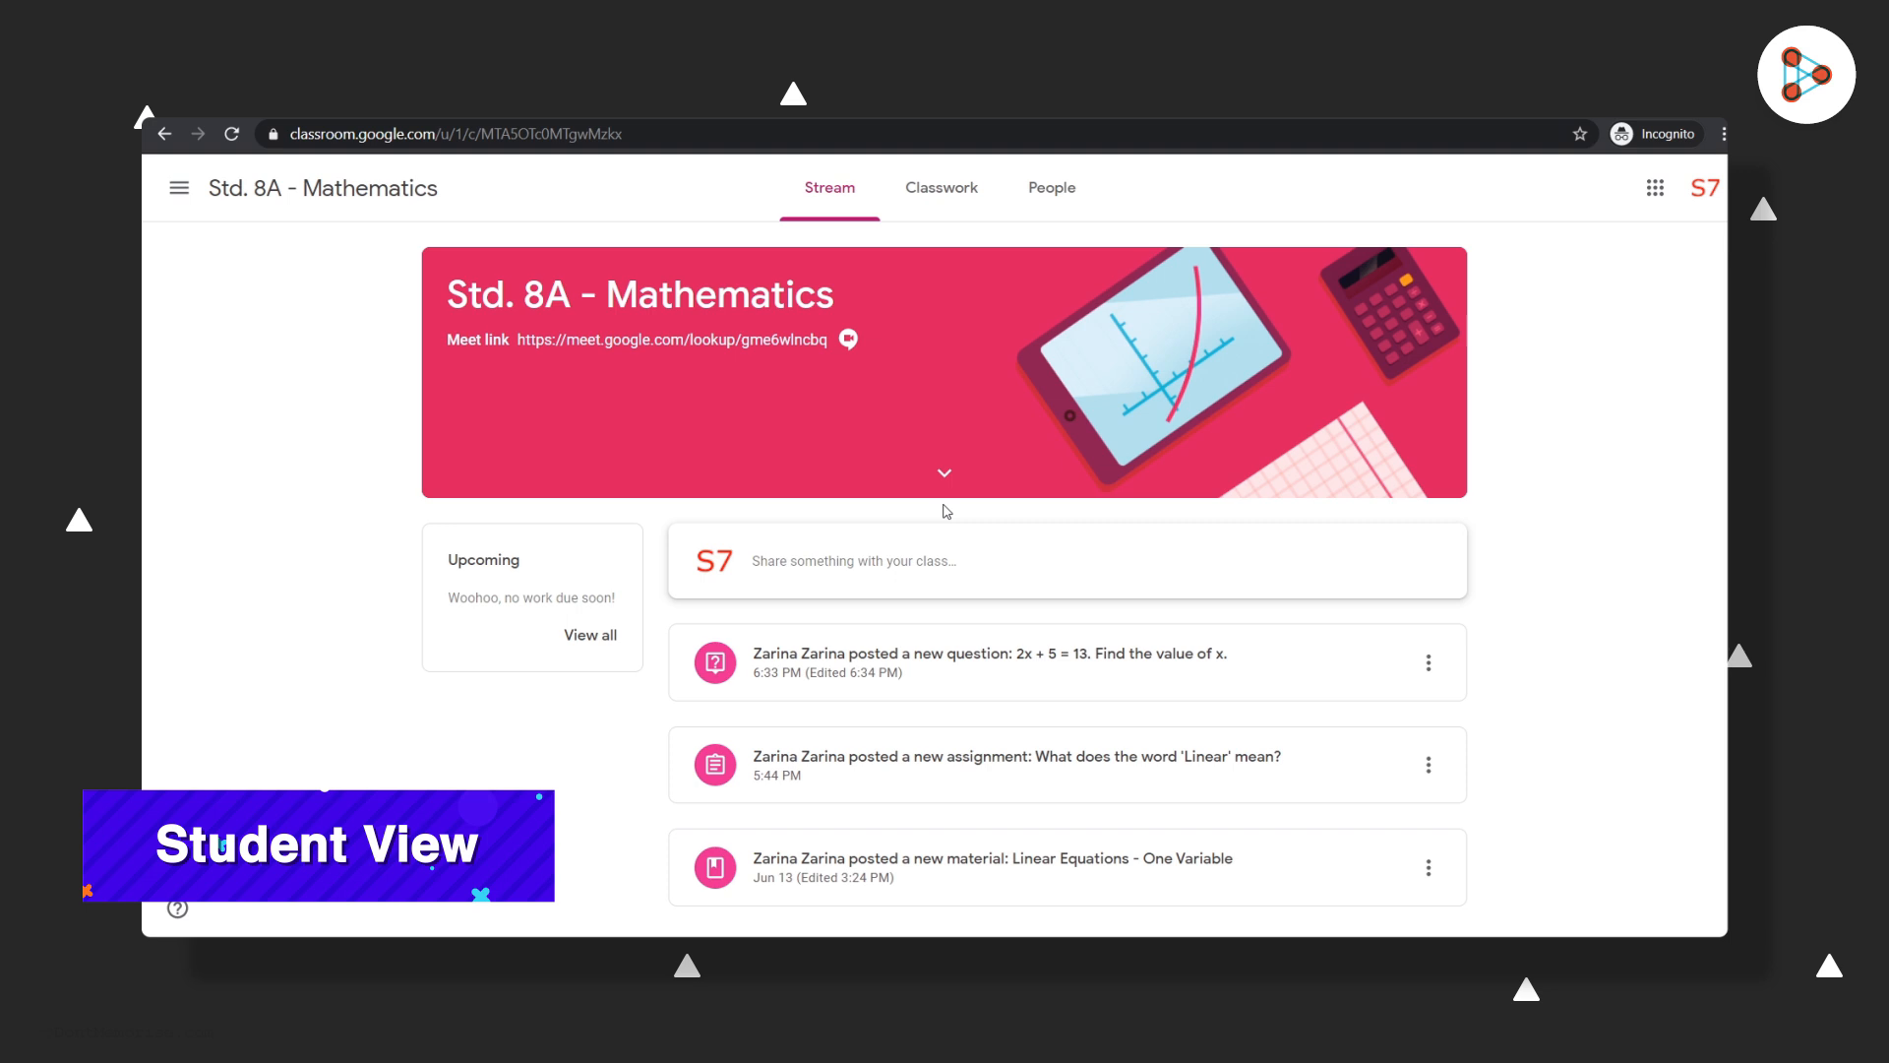
In the student's account, open the "2x + 5 = 13" question, choose 8 as the answer and turn it in.
left_click(1005, 696)
left_click(1265, 418)
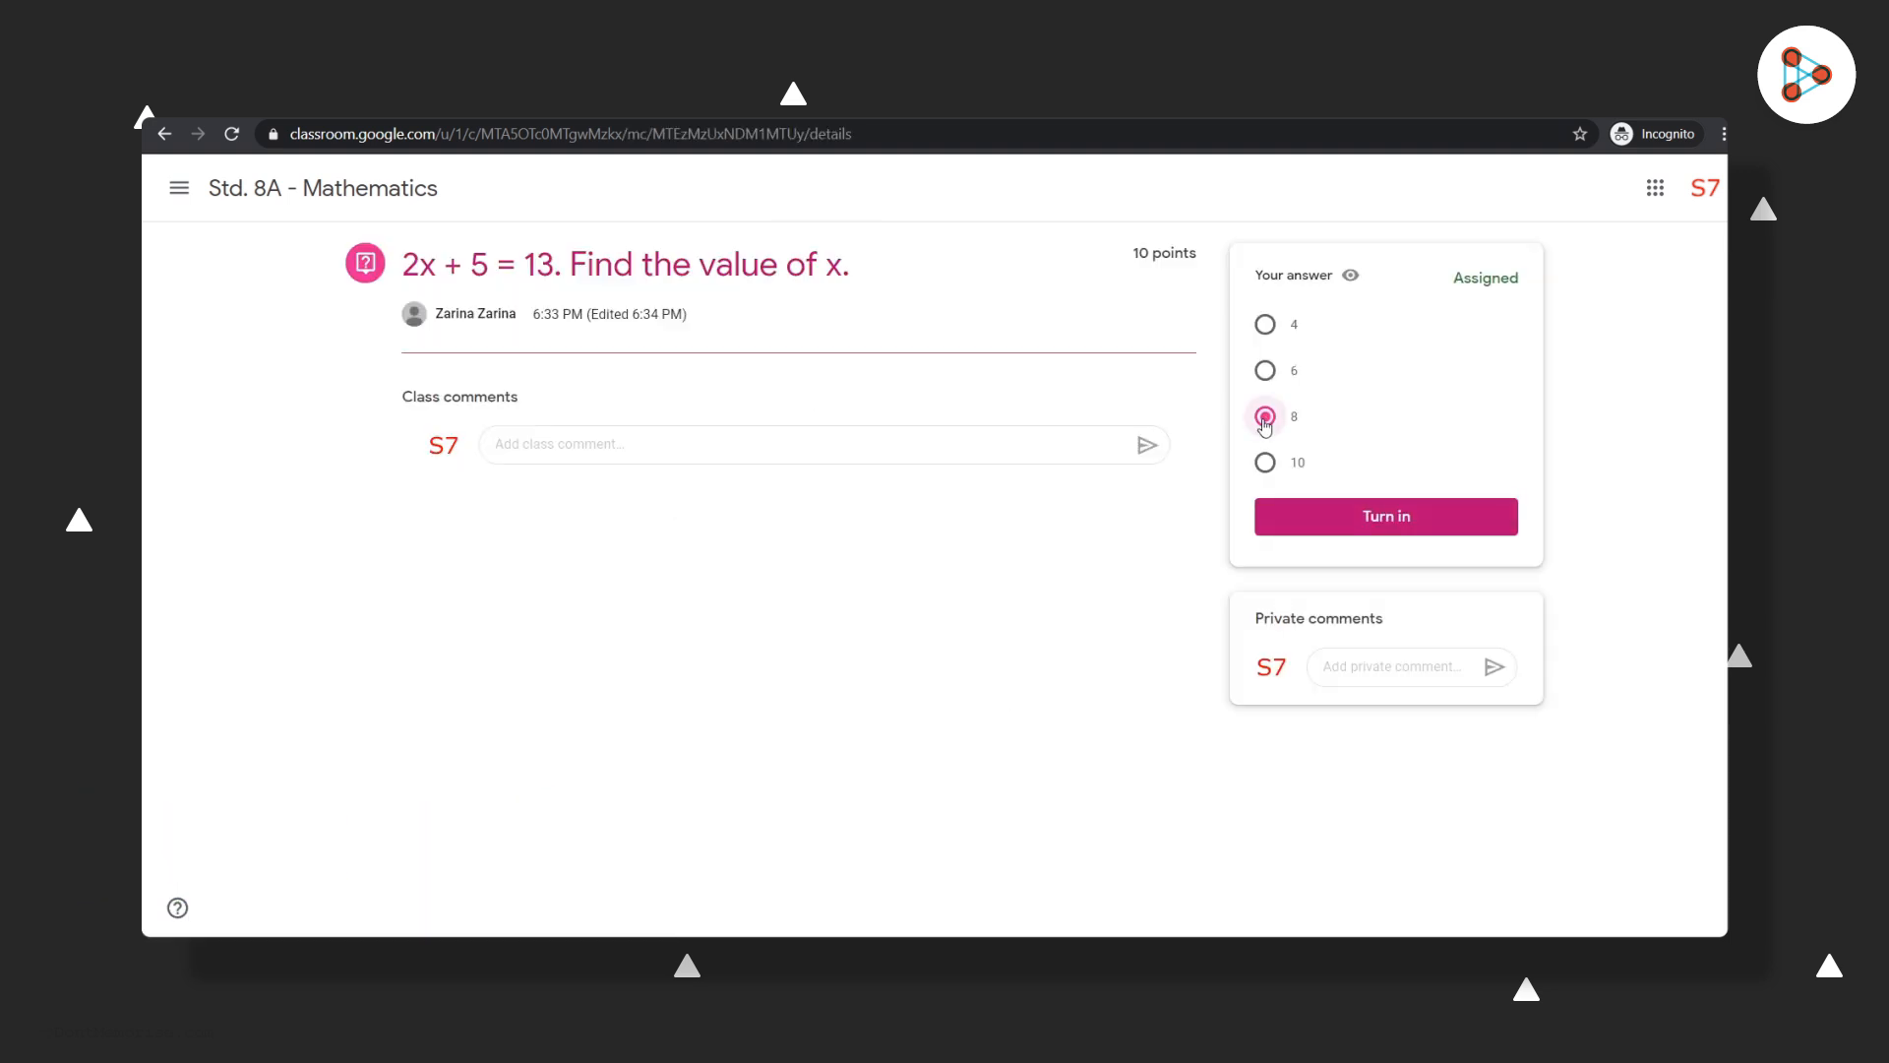
left_click(1389, 522)
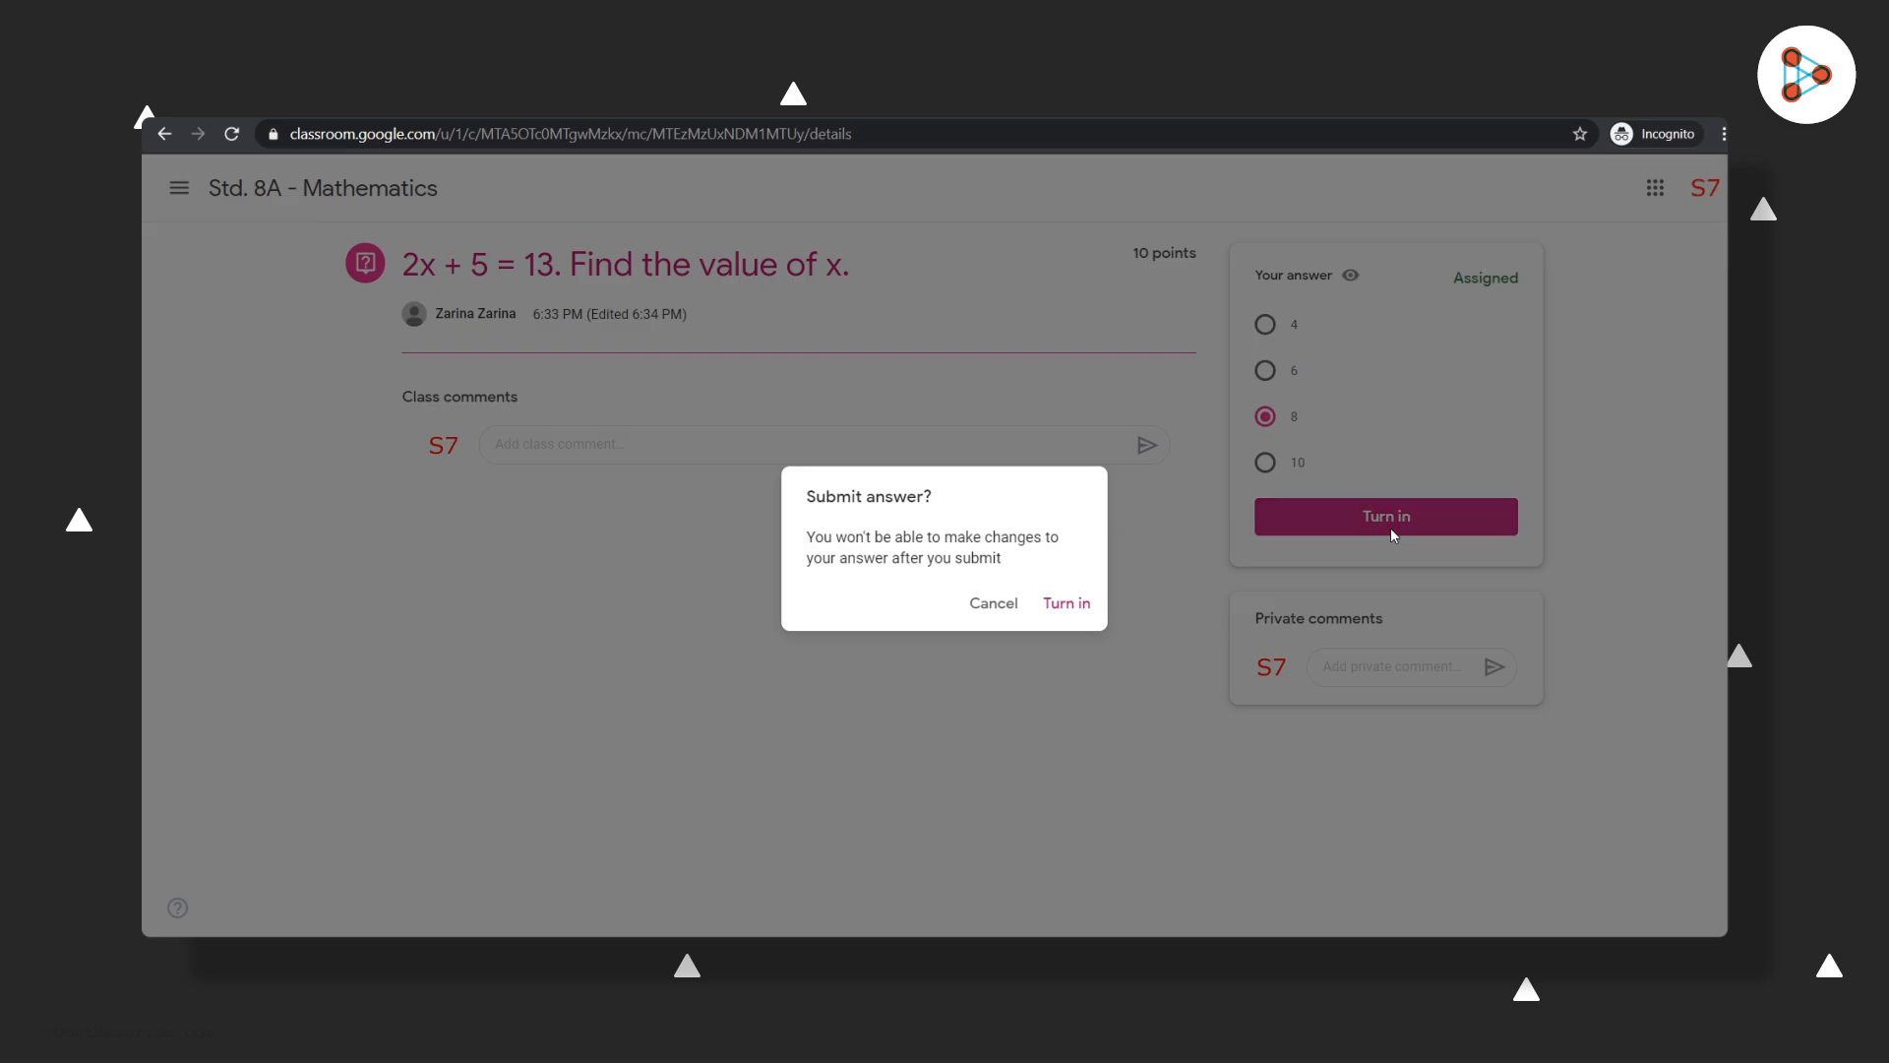
left_click(1067, 604)
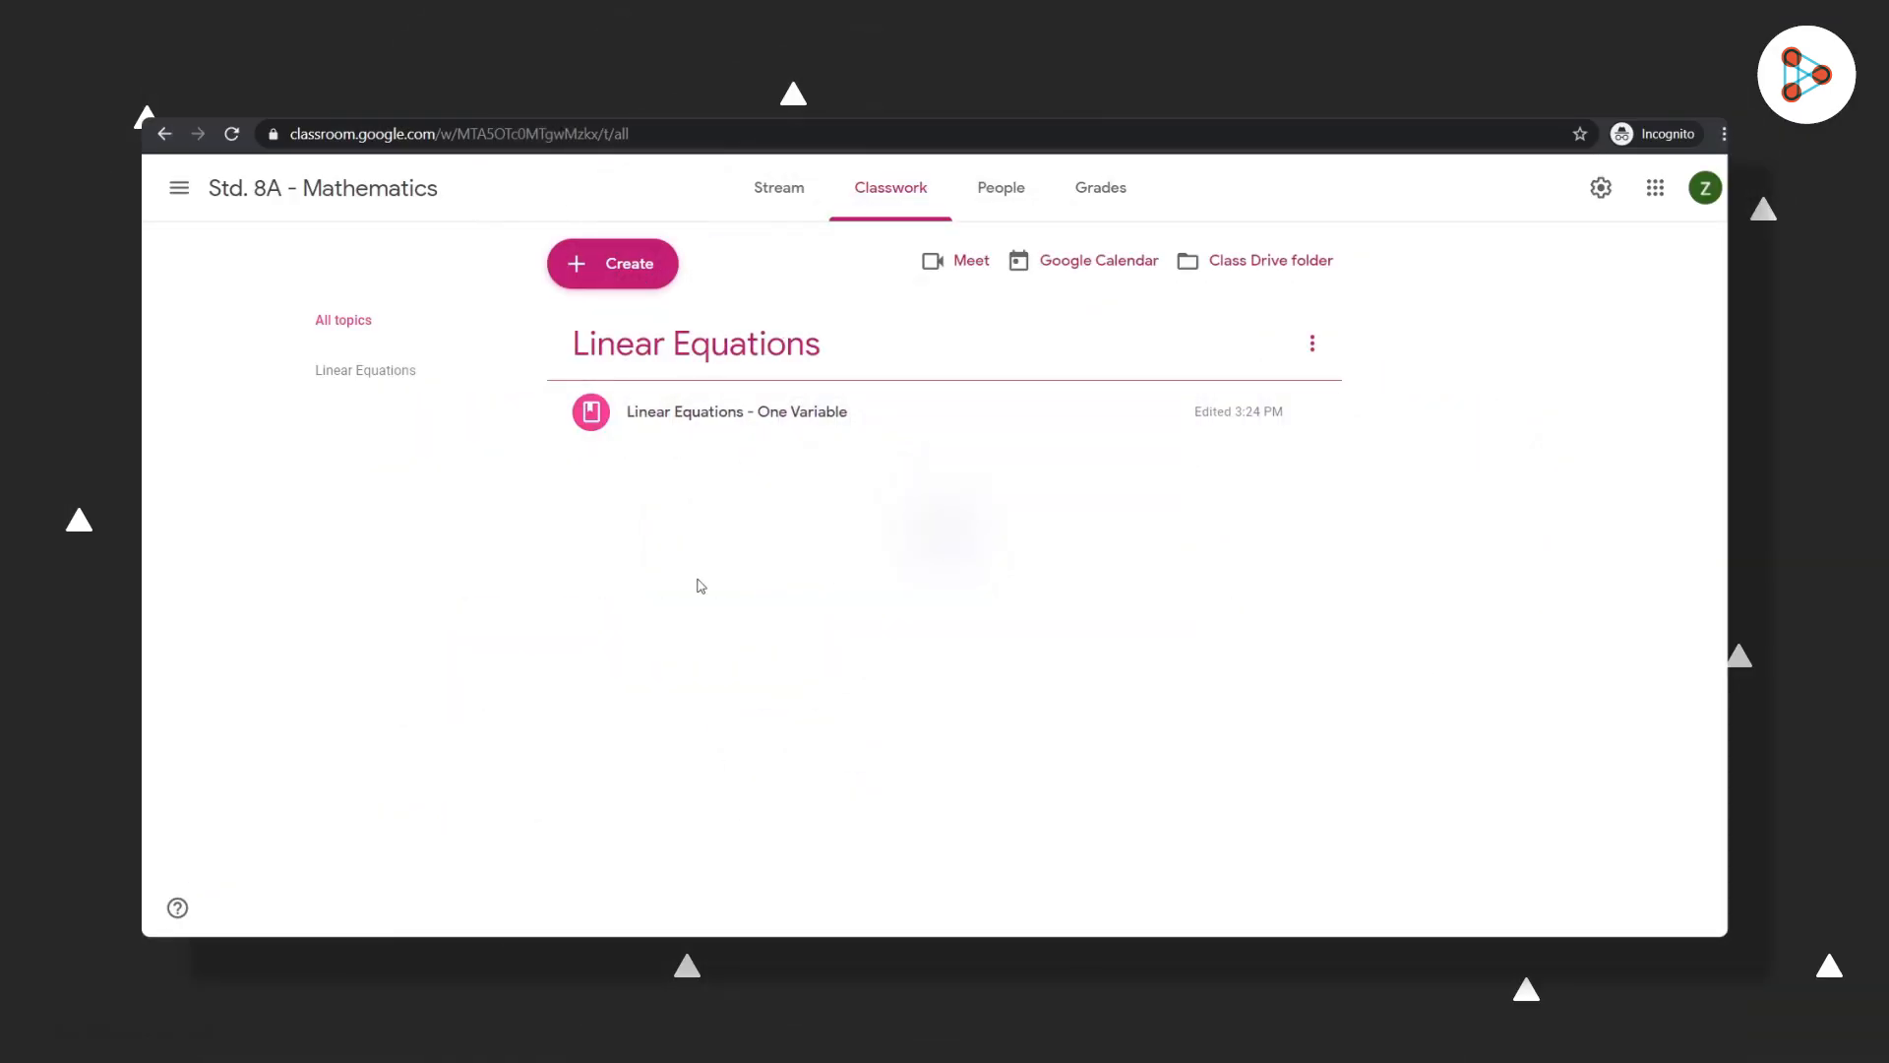
As the teacher, open the choices for creating new classwork in the Std. 8A - Mathematics class.
left_click(620, 262)
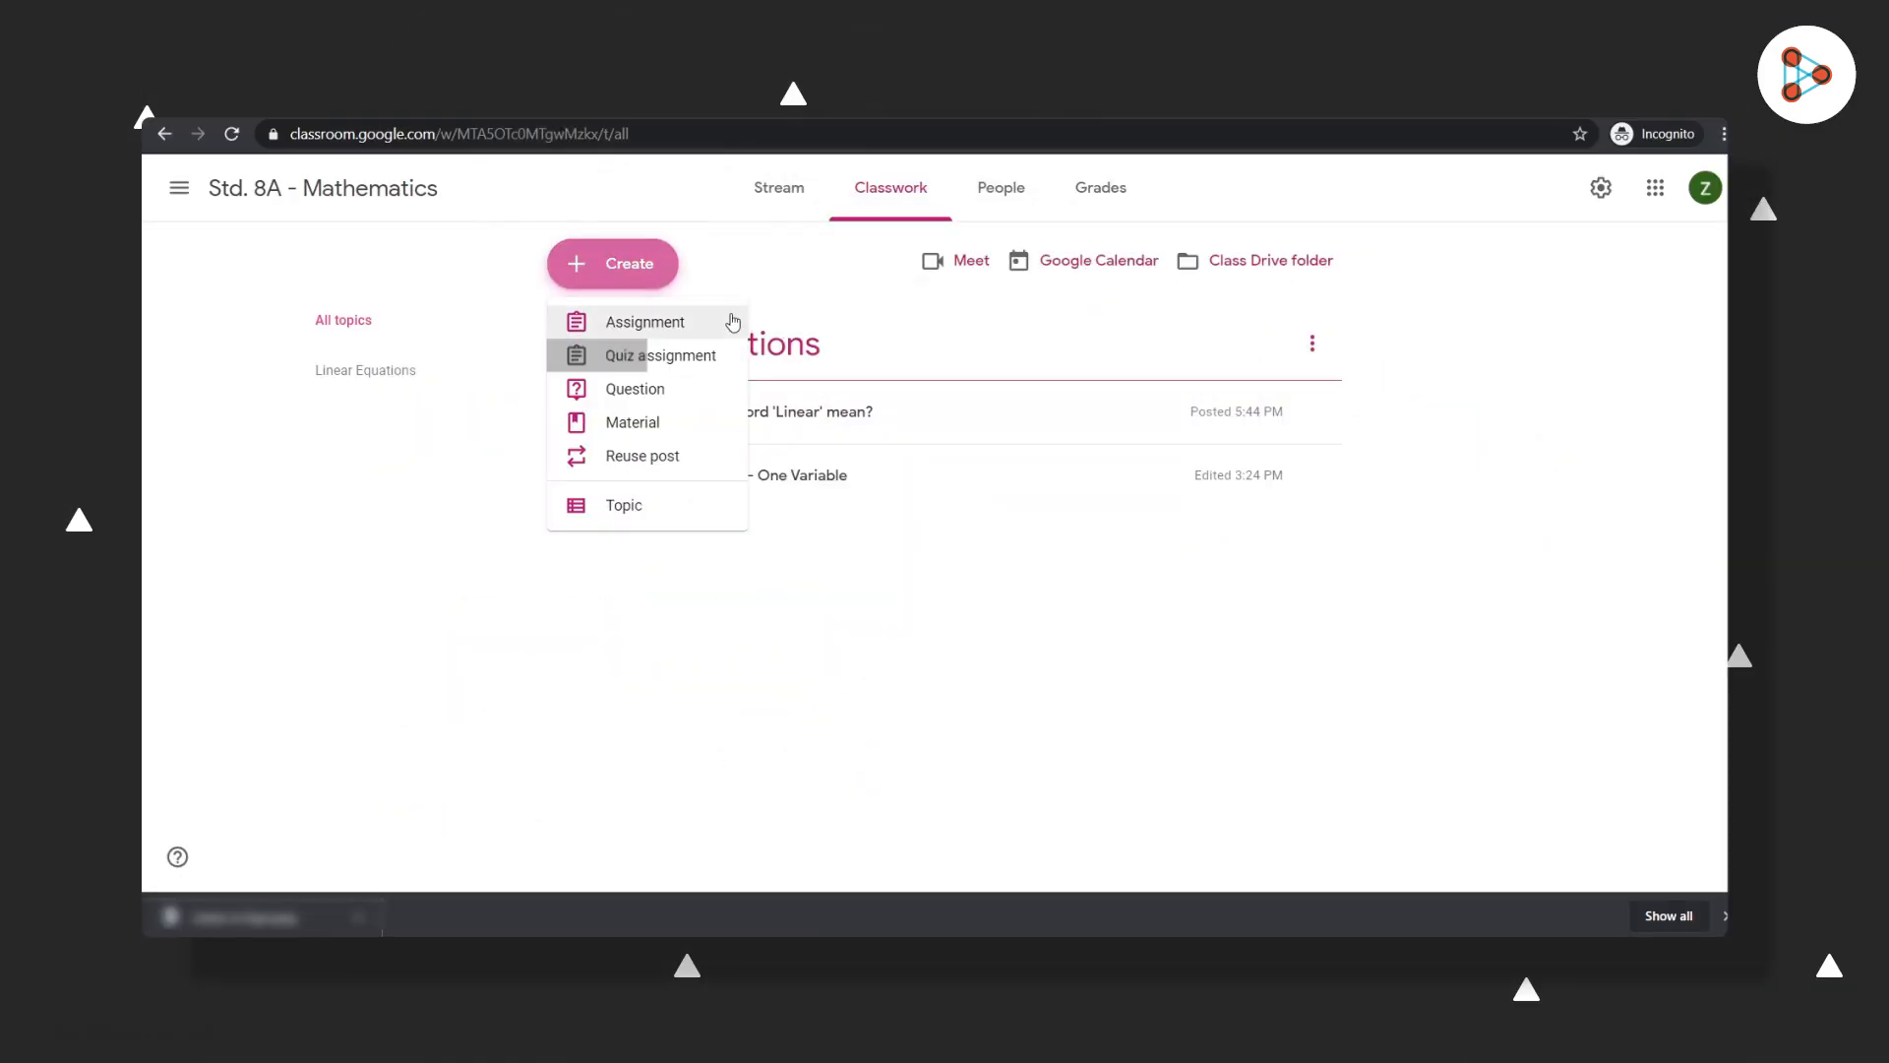